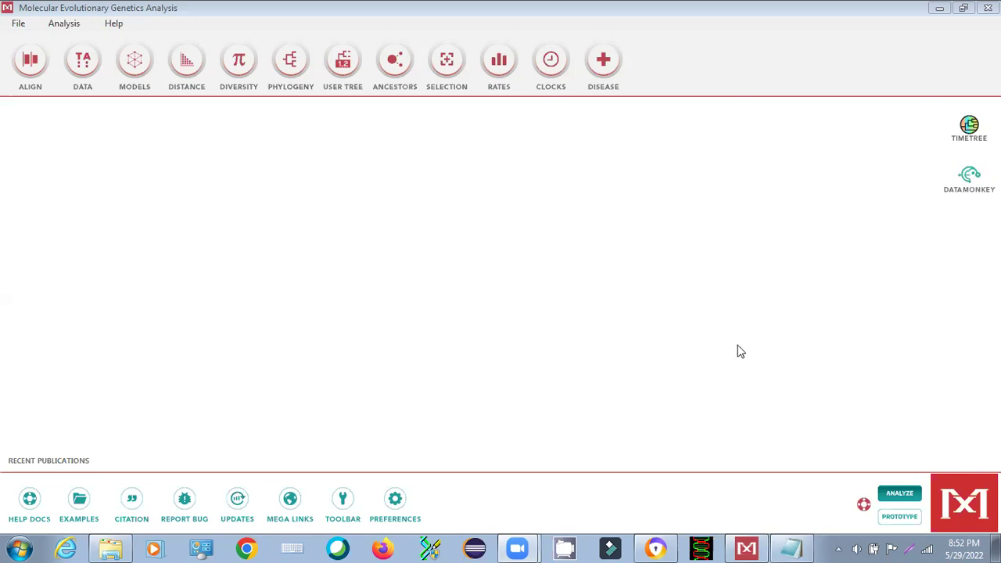
Bring the IGFALS FASTA file forward in Notepad and inspect the Clarias magur sequence.
click(791, 547)
text(MQSSALLLLLWALGTPTVWAEEPKTTEEPIPCSKRCTCLLDDYTSELSVYCSSRNLTQAPPDLPASTRS LWLDGNLFATLPADSFKNLTNLDFLNLQSGQLTSLDSQVFKRLHNLAHLHLERNSLRILPAAIFQNTPNL ATLNLHNNQLSRIEERLFAGLSHMWLLNLGWNSLSVLPETGFHDLHGLRELVLSGRNLAYLQPQLFQGLT ELKELDLSGNQLRVIKANVFLKLPKLQKLYLAQNQITTVAPRAFVGMKSLRWLDLSRNRLTILHDETFLG LHSLHVLRLSNNSINSLRPGTFRDLQYLEELDMCHNQIRALGERVFEGLGHLEVLSLEYNKLQDARSGTF MGLSHLAVIKLTGSCFRSLPDQVFKGLSKLHSMHLDKGCLTKVSTQGFIGLASLRRLFLQHNNISAVDRQ SFVELQGLQQLDMRFNNLASLTSHTFYGLKALEYLLLSKNLIRHFPSEVLLPLQQLSWLDLSGNKLEVLI NATLYMLPRLRYLNLKDNFLTTLPSSVPNGLDQLWLSGNSWKCDCSAKPFRDFSLLKPHVPVRQVTLAE EGEEPLTITYNNITCTSPSSLAGVDLRDVNSEHWKDC >Salmo salar)
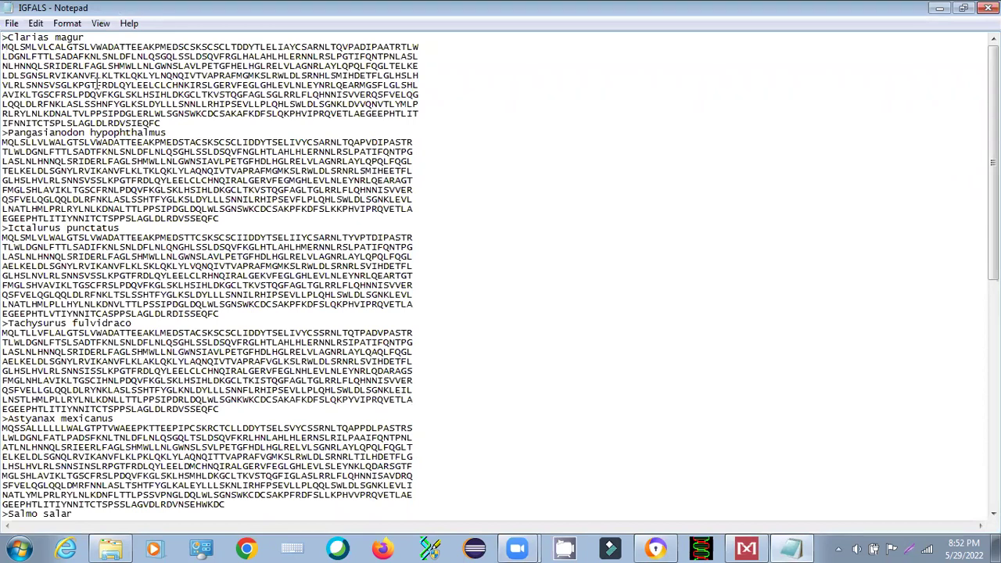
drag(161, 122, 6, 39)
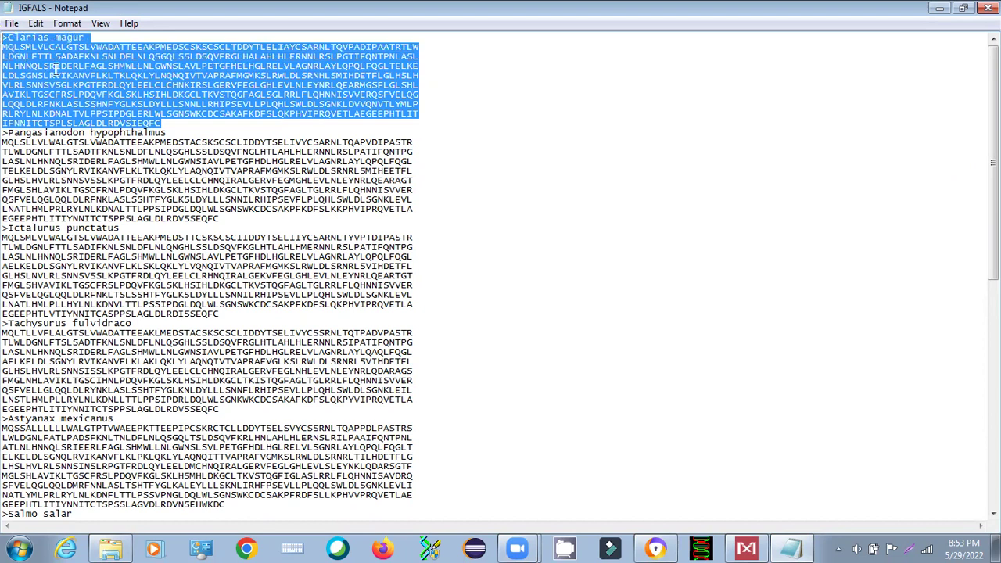
click(91, 38)
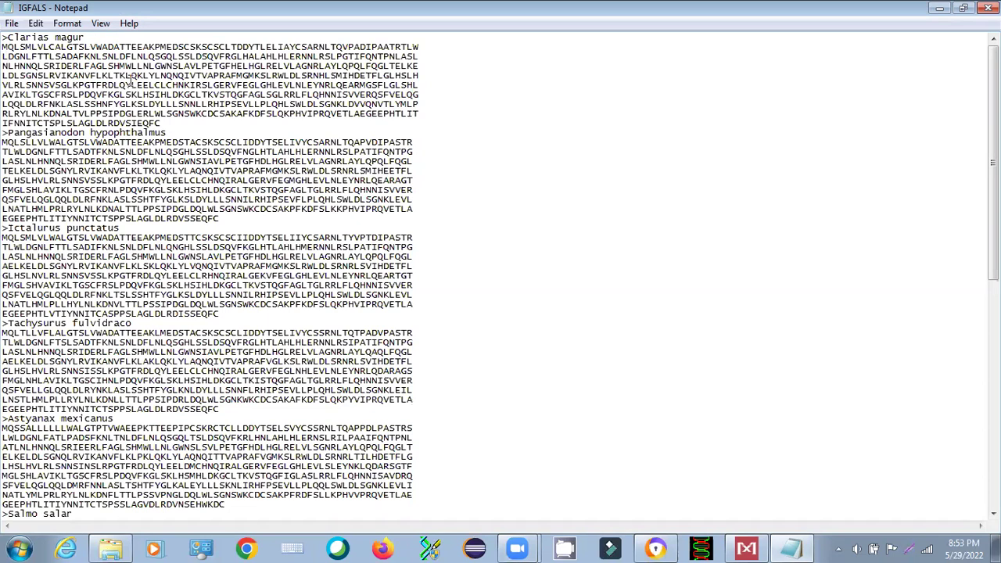
click(167, 123)
scroll(186, 131, down, 6)
scroll(190, 142, up, 6)
scroll(190, 143, down, 10)
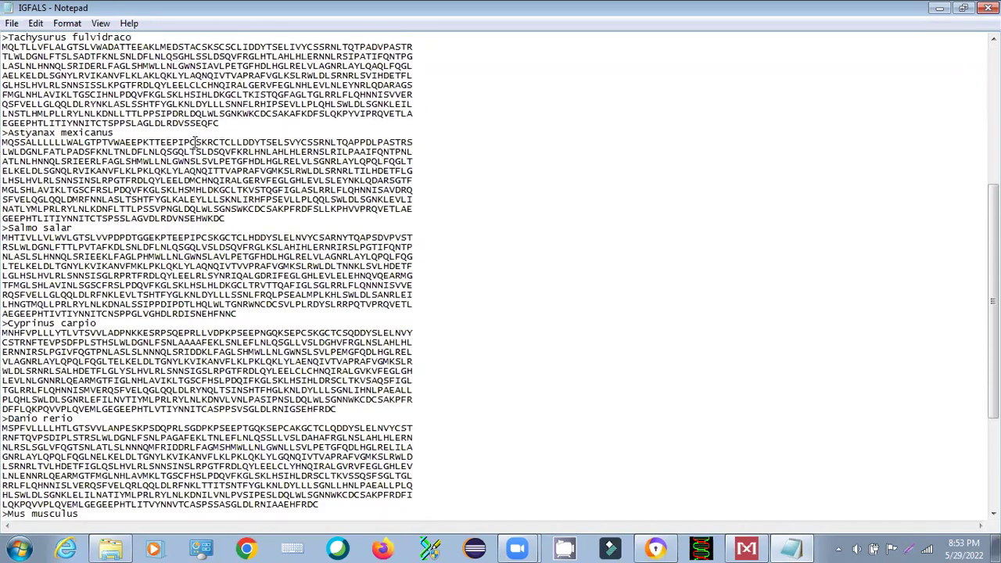
scroll(195, 147, down, 6)
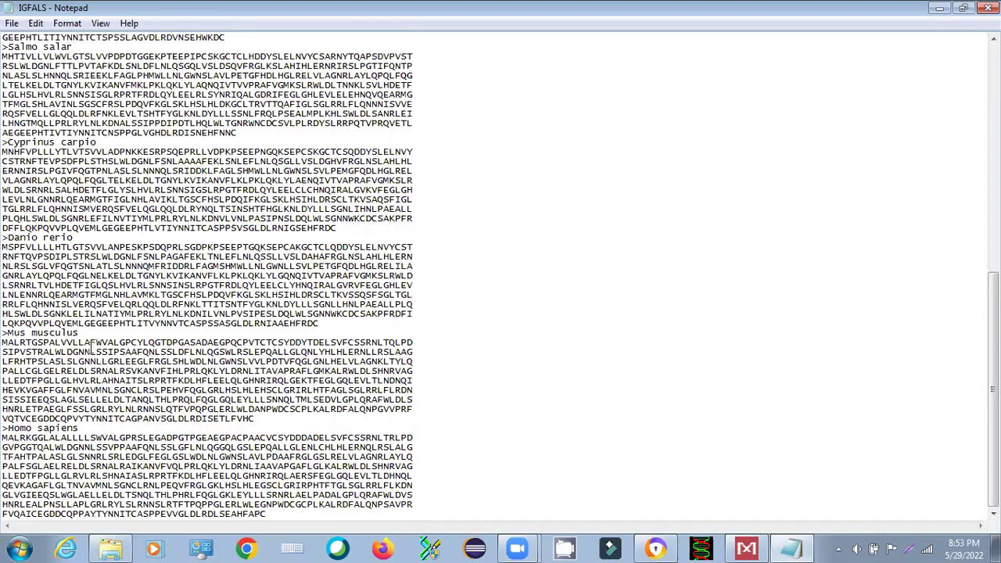
Review the remaining species' sequences down to Homo sapiens, then return to MEGA X.
click(89, 426)
scroll(237, 387, up, 1)
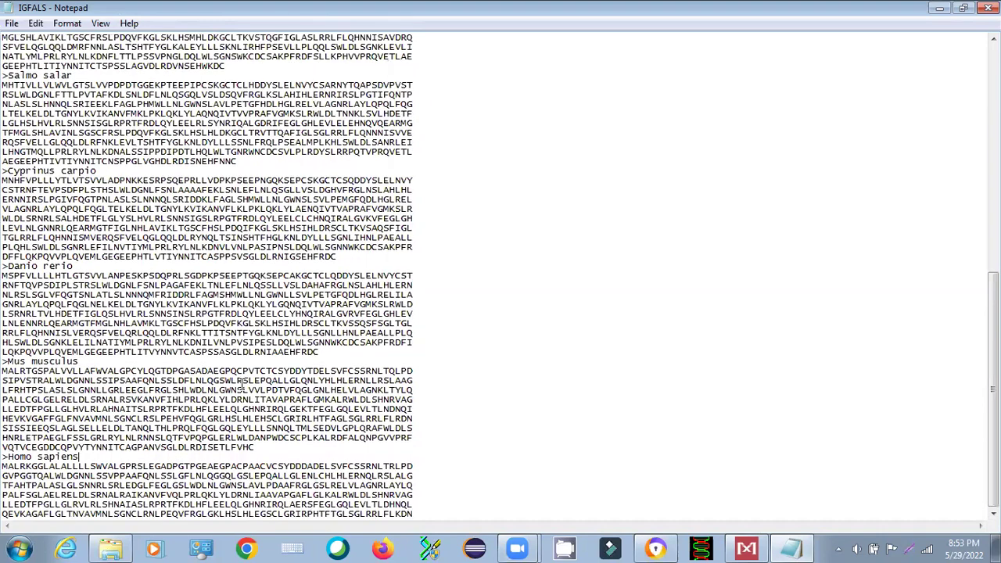
scroll(242, 375, up, 10)
scroll(126, 78, up, 6)
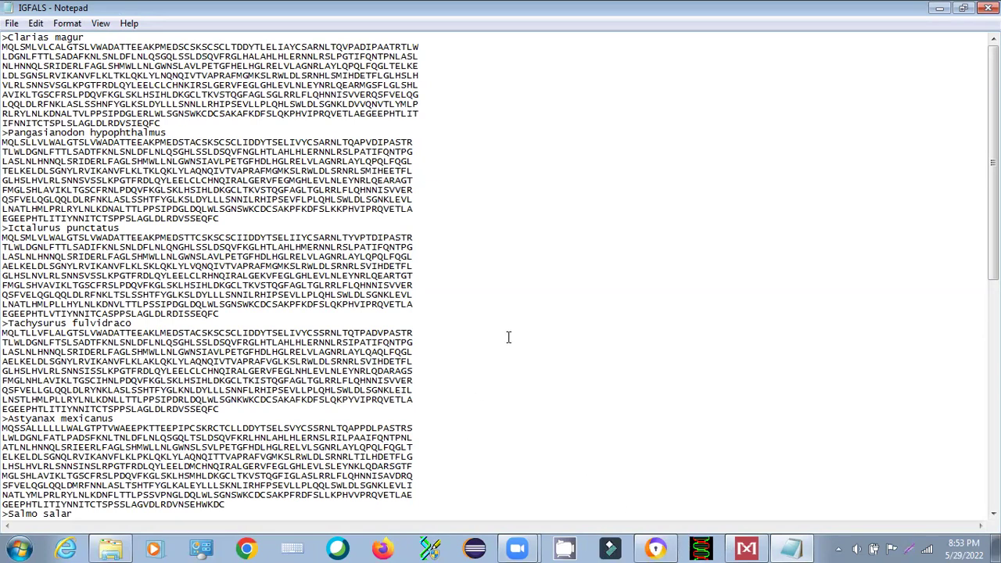
scroll(384, 316, down, 6)
scroll(387, 316, down, 1)
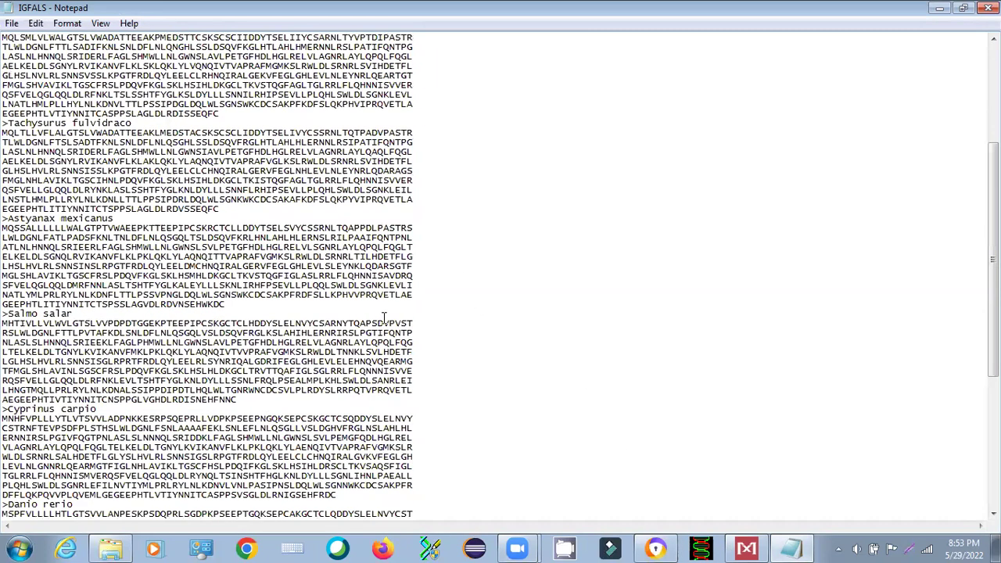
scroll(426, 117, up, 7)
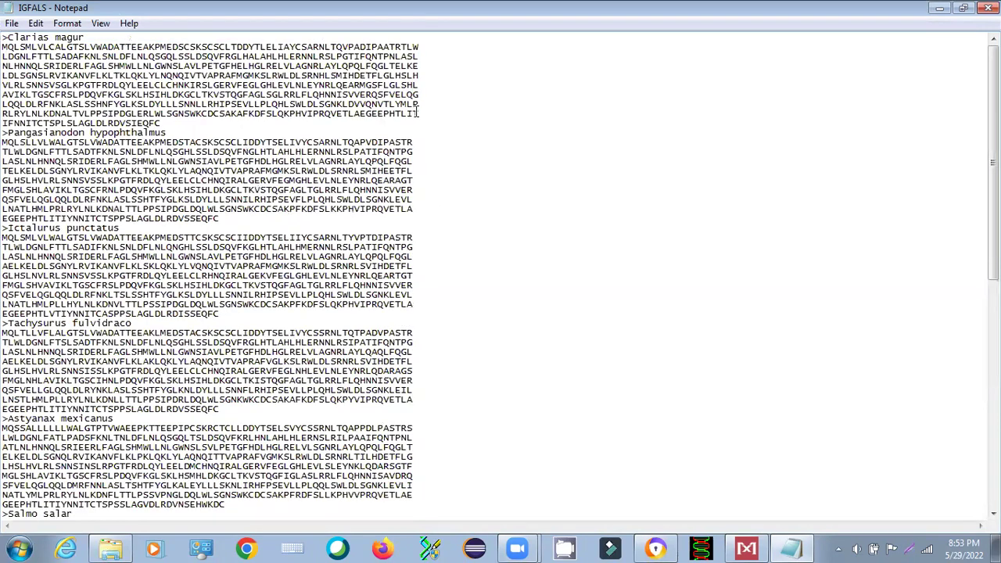
click(422, 113)
click(163, 124)
click(749, 548)
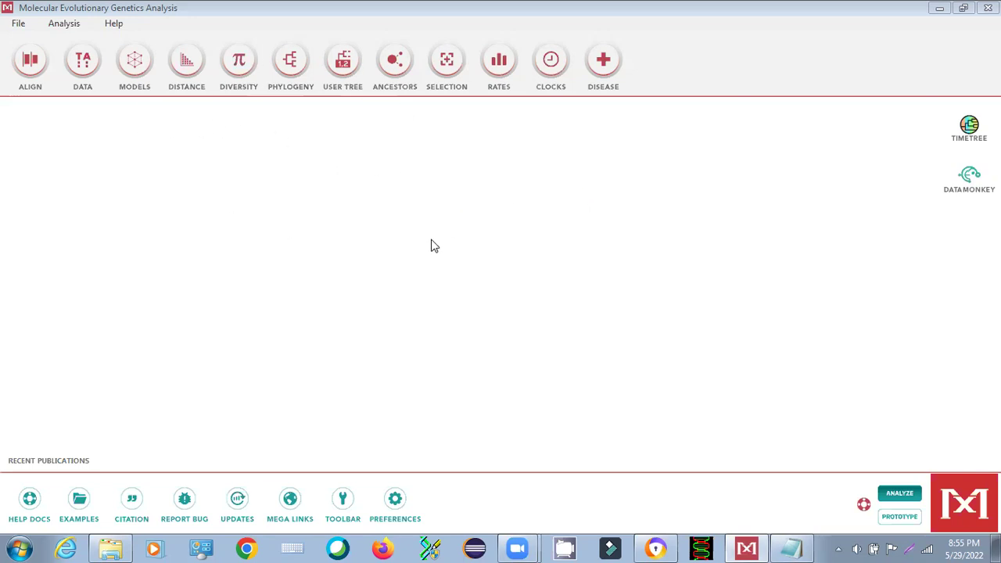
click(19, 29)
click(156, 214)
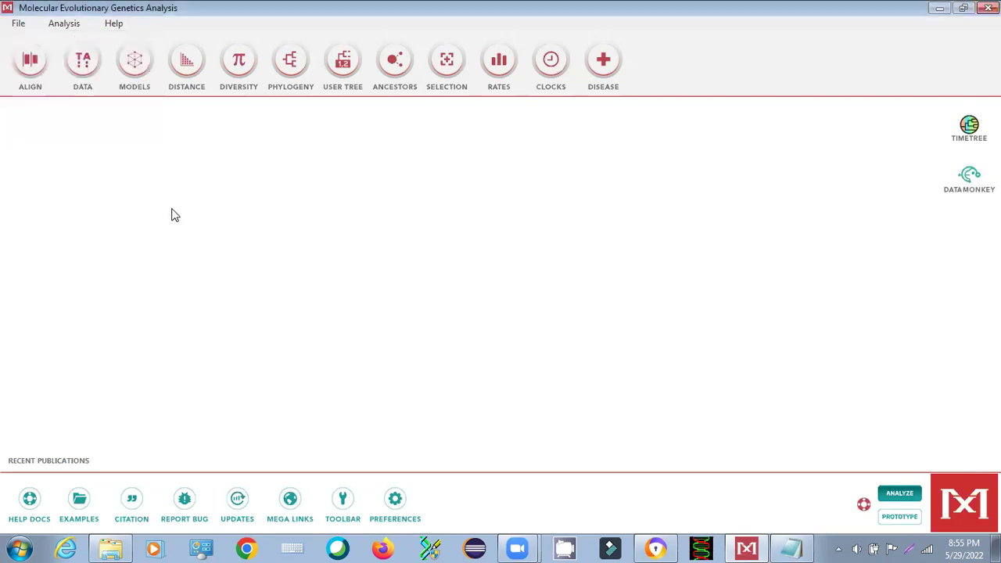
Create a new alignment from ALIGN > Edit/Build Alignment with Protein as the data type.
click(31, 63)
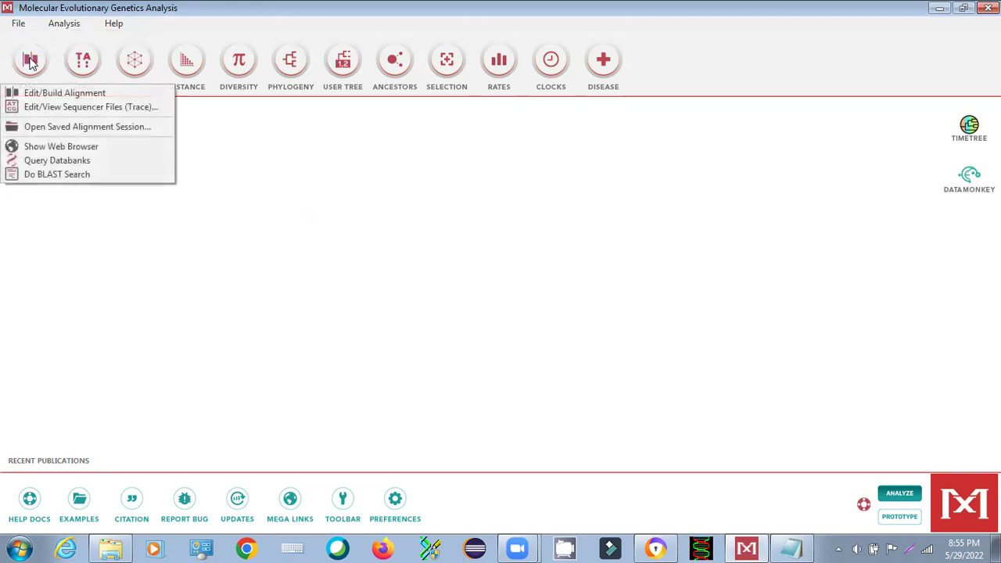
click(43, 93)
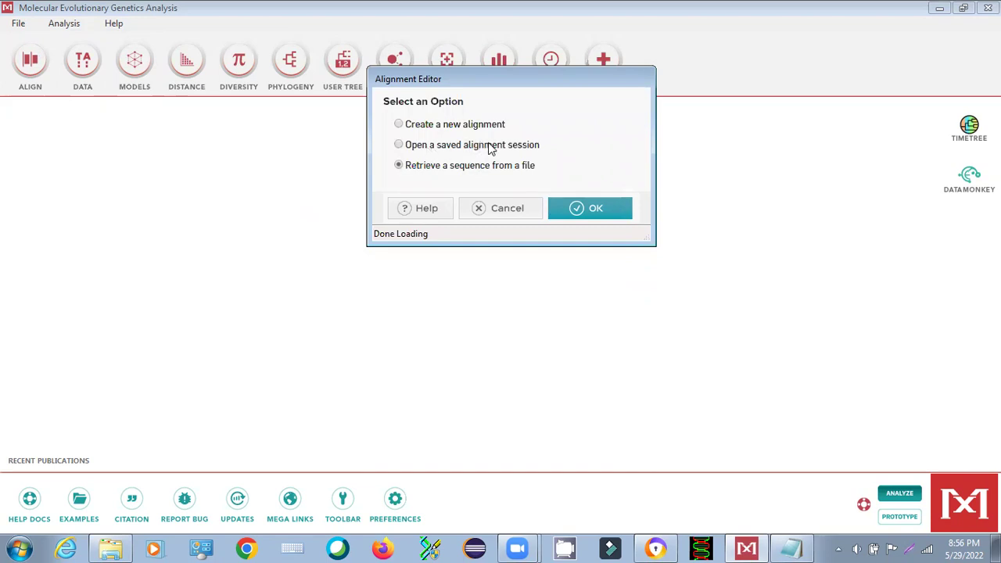
click(399, 125)
click(593, 208)
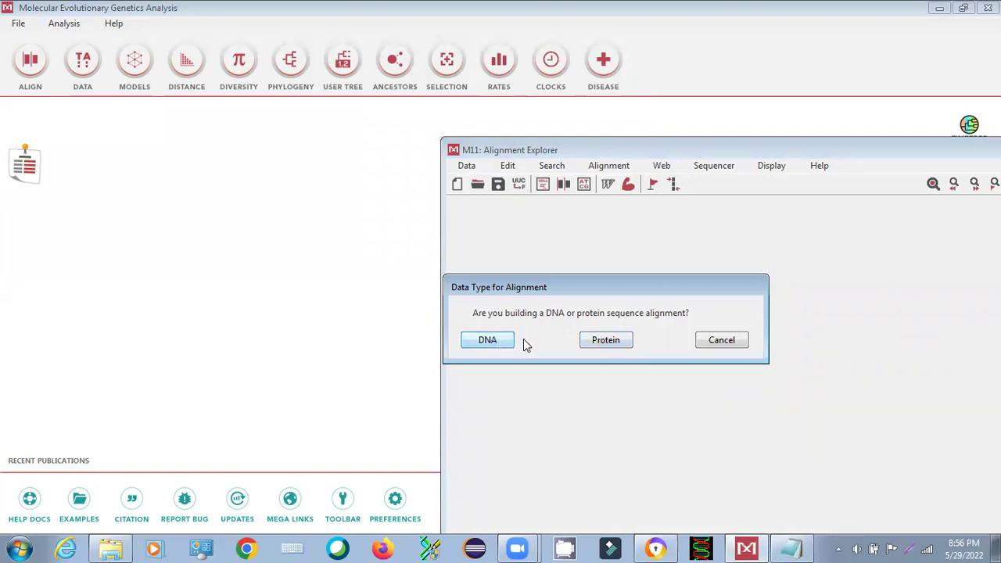
click(603, 341)
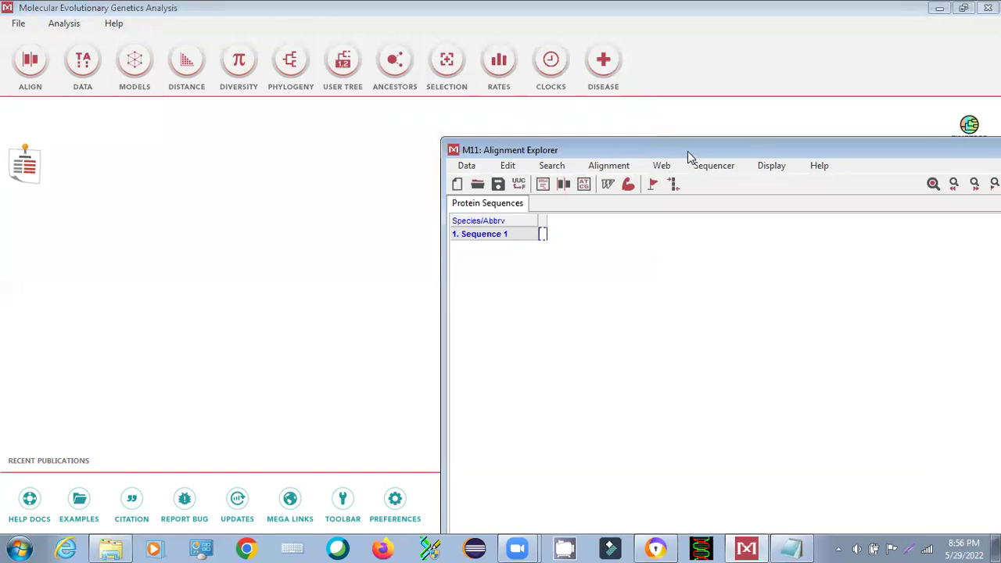
Maximize the Alignment Explorer and choose Edit > Insert Sequence From File.
drag(687, 149, 405, 86)
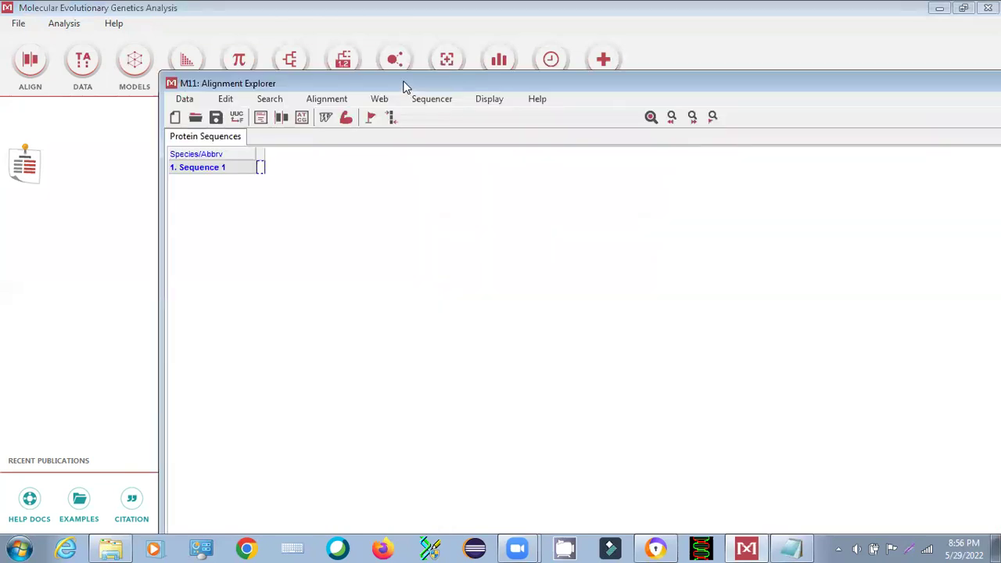
double_click(405, 83)
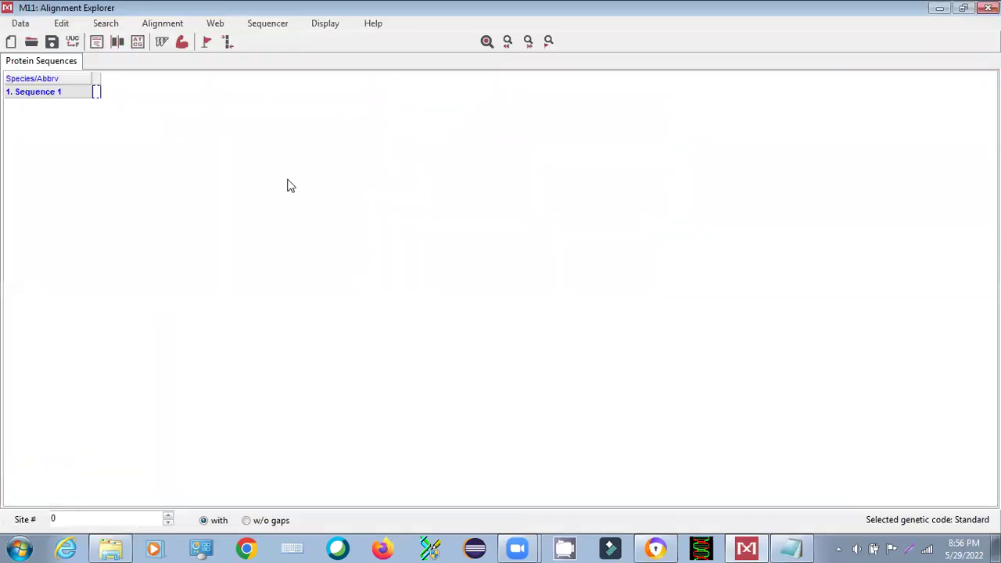
click(21, 25)
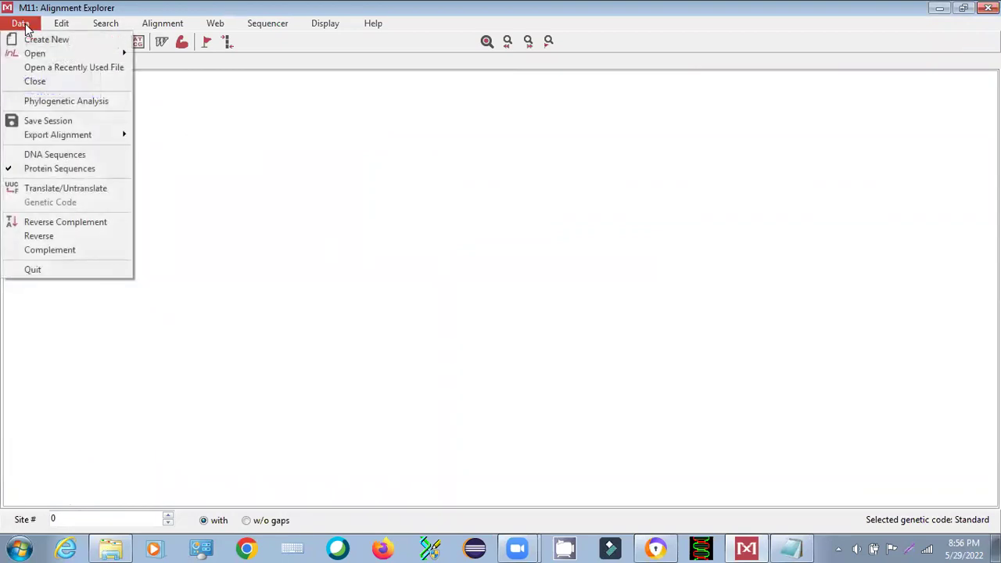
mouse_move(61, 27)
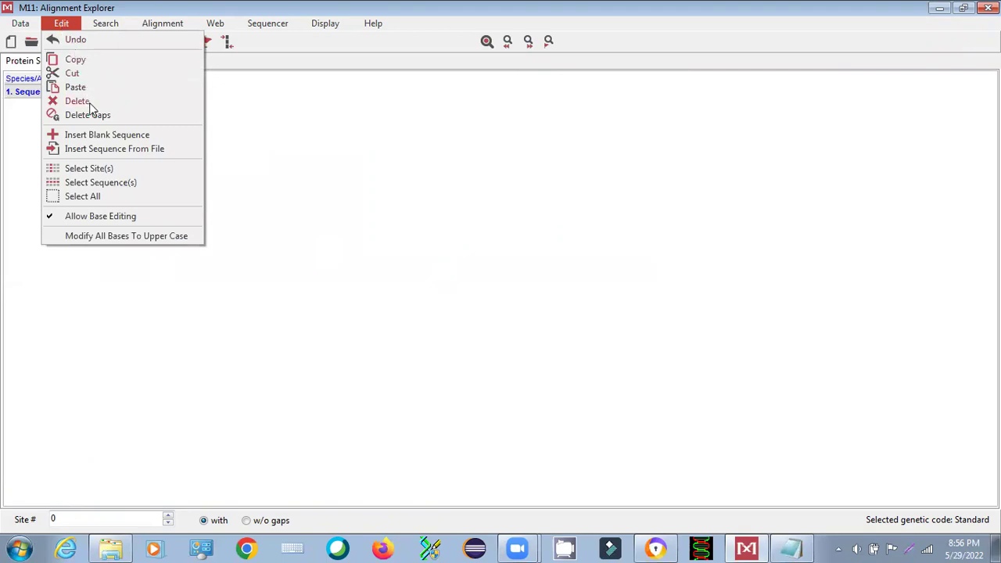
click(151, 156)
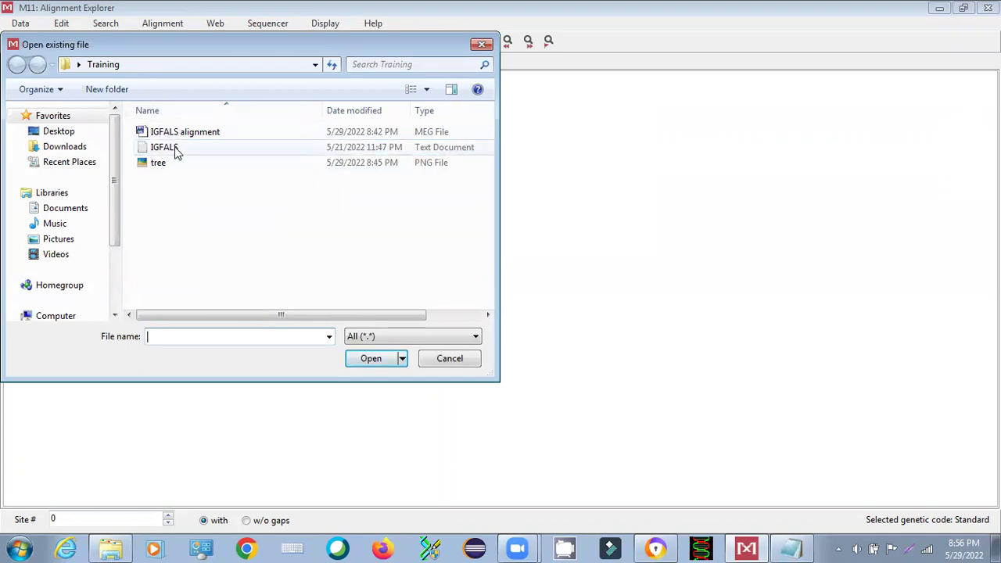
Open the IGFALS text file to load its ten protein sequences.
click(175, 152)
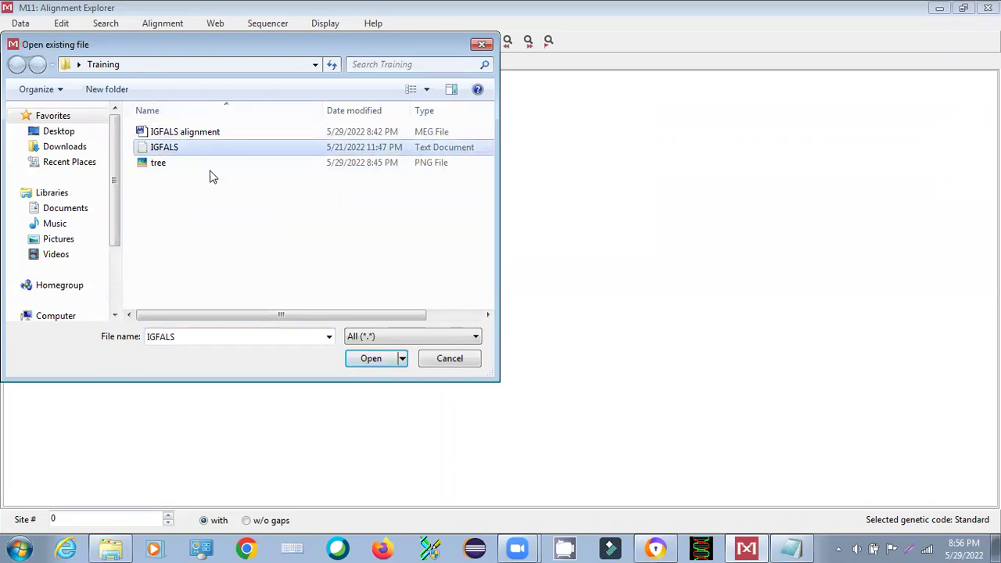
click(374, 359)
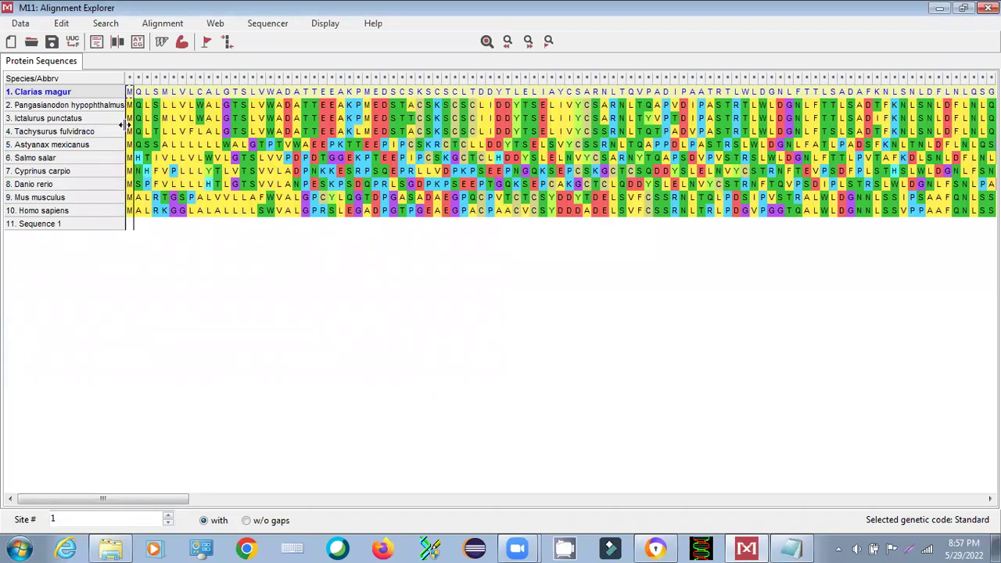
Delete the blank Sequence 1 row and select all ten IGFALS sequences with Ctrl+A.
click(48, 225)
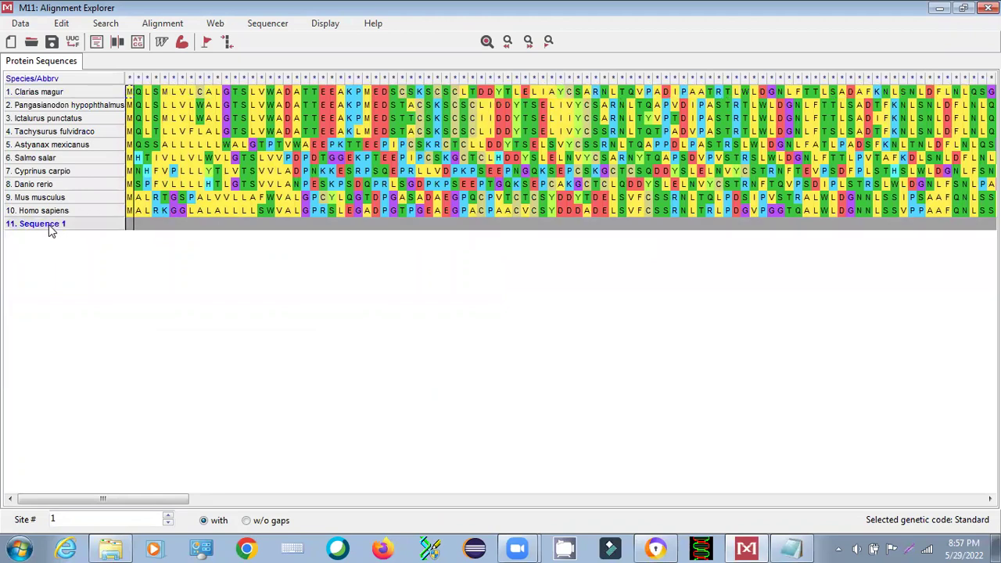
right_click(50, 228)
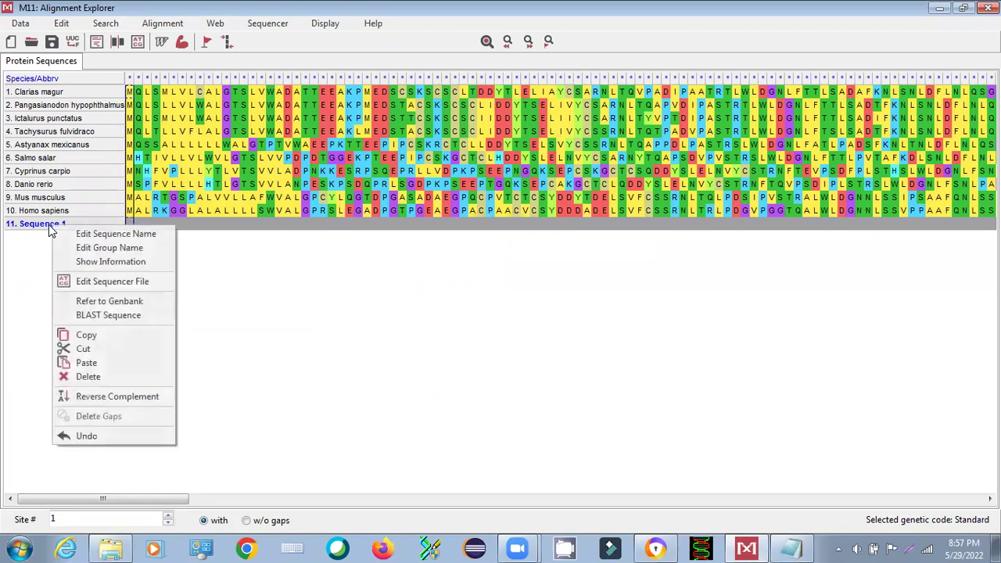
click(88, 377)
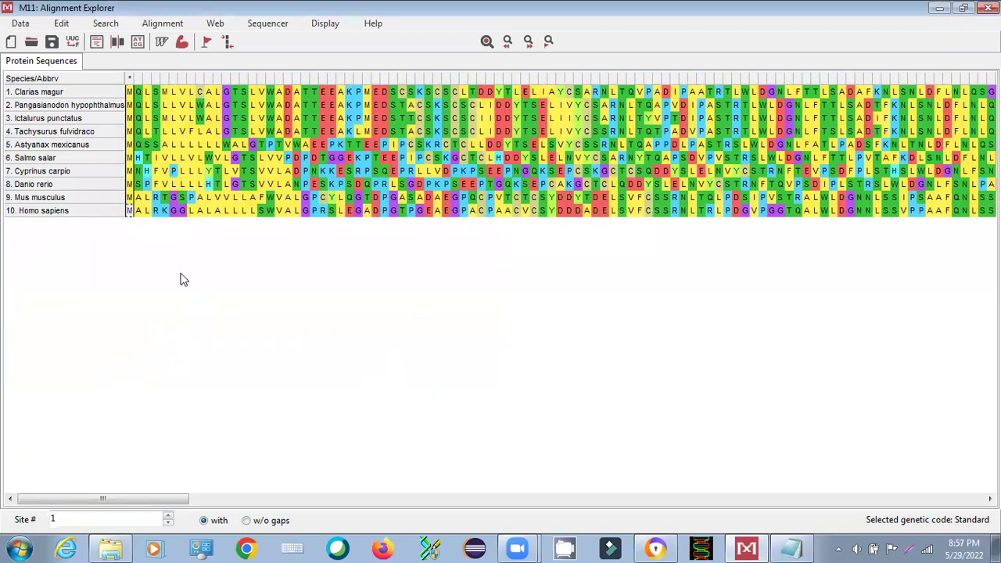
drag(171, 219, 118, 126)
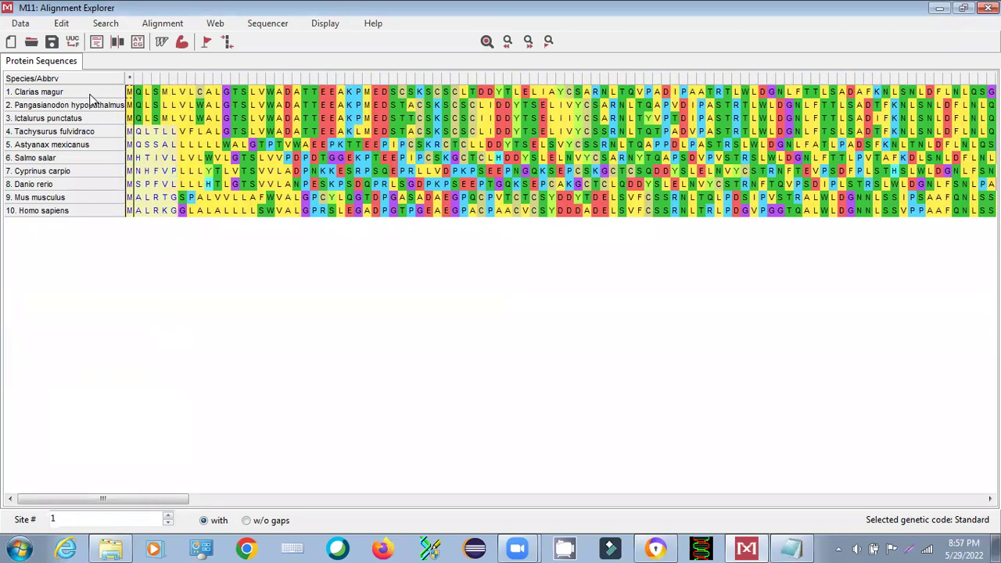
click(296, 287)
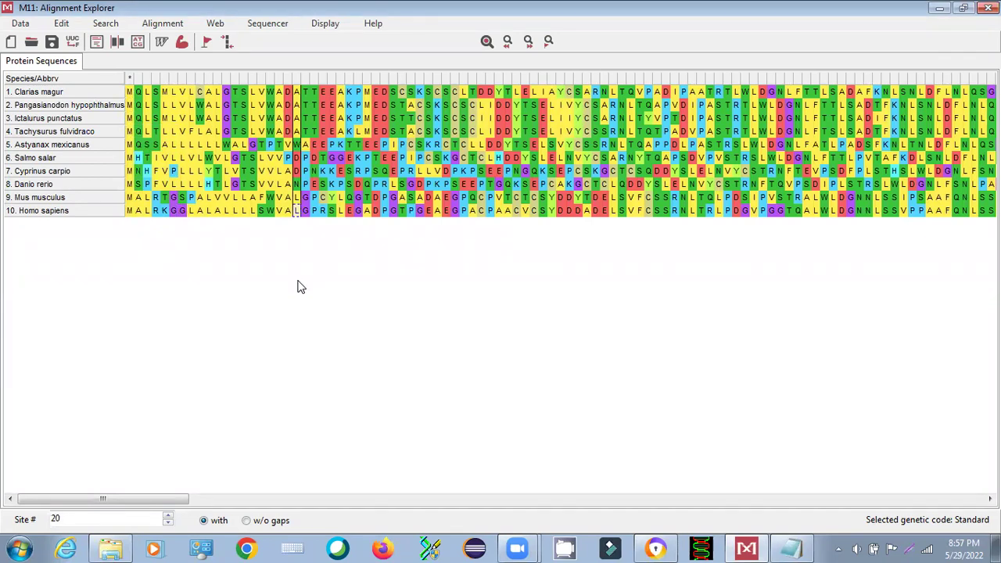
key(ctrl+a)
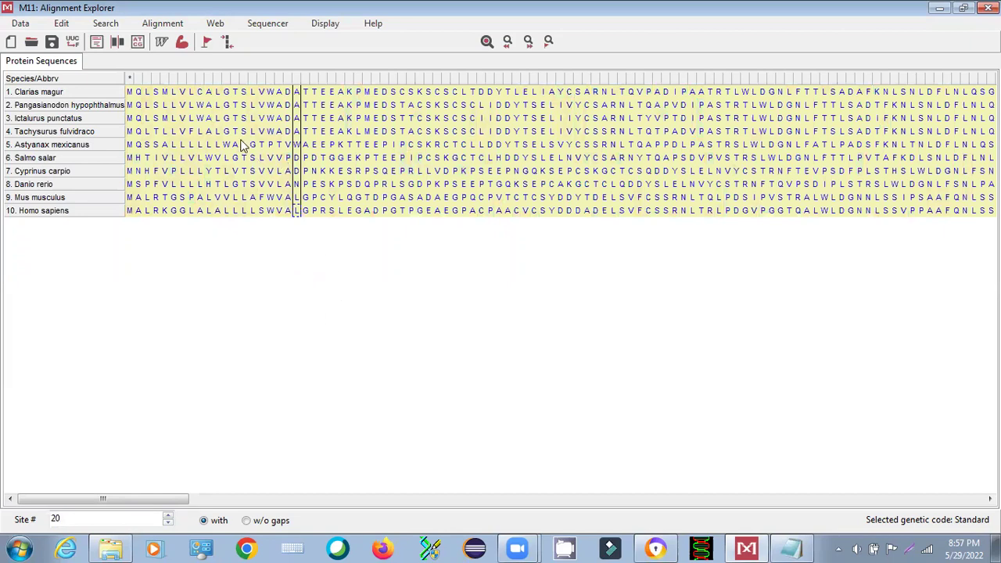
click(171, 24)
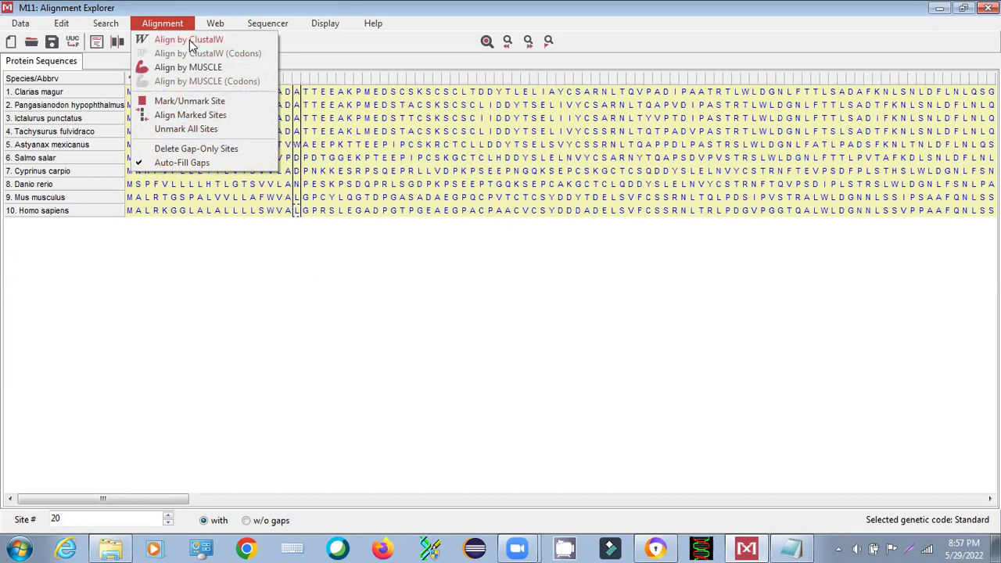
Run a ClustalW alignment on the ten sequences, keeping the default gap penalties.
click(191, 40)
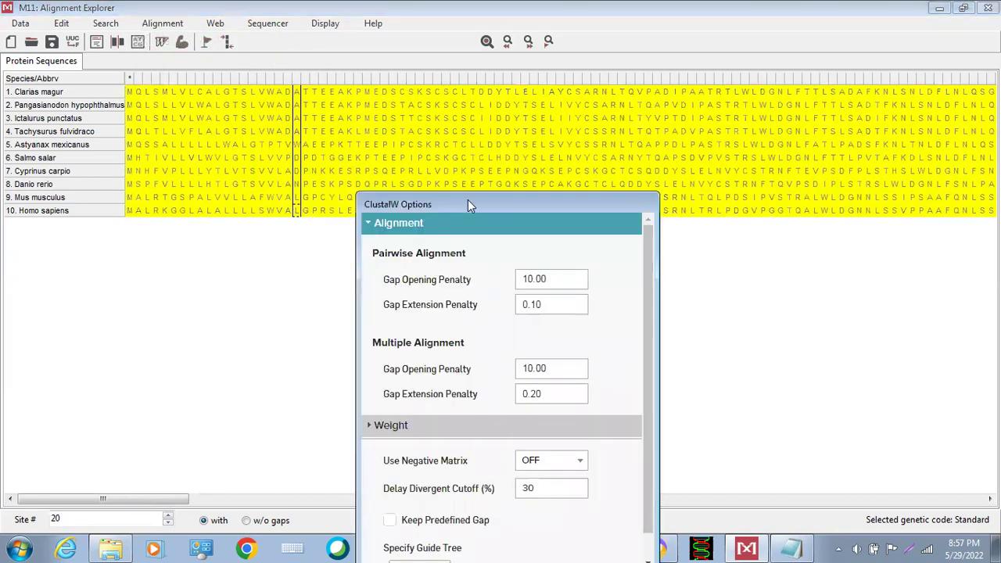
drag(468, 202, 409, 75)
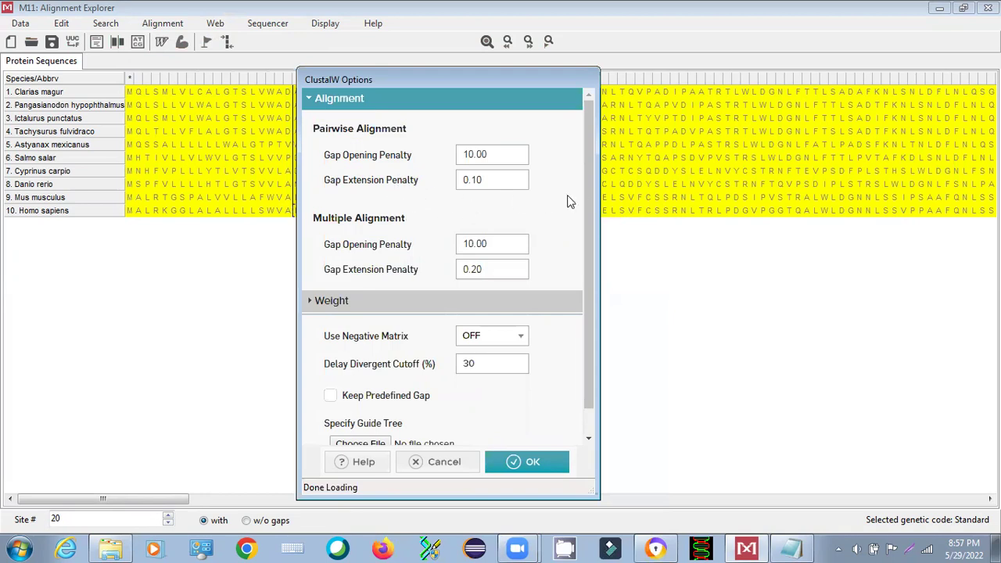
drag(590, 187, 590, 261)
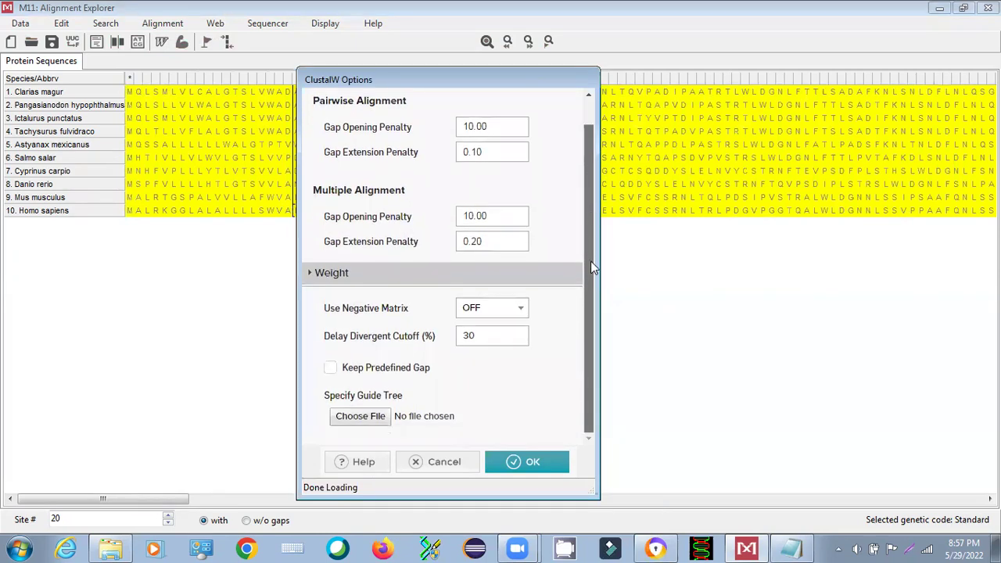
click(548, 467)
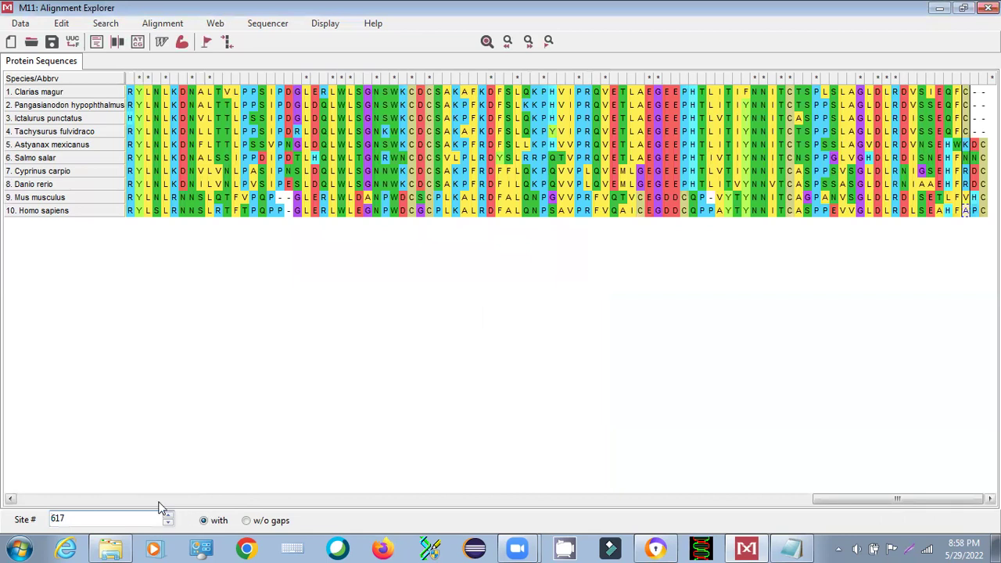
Scroll the aligned IGFALS sequences back to the first sites to review the alignment.
drag(826, 497, 307, 324)
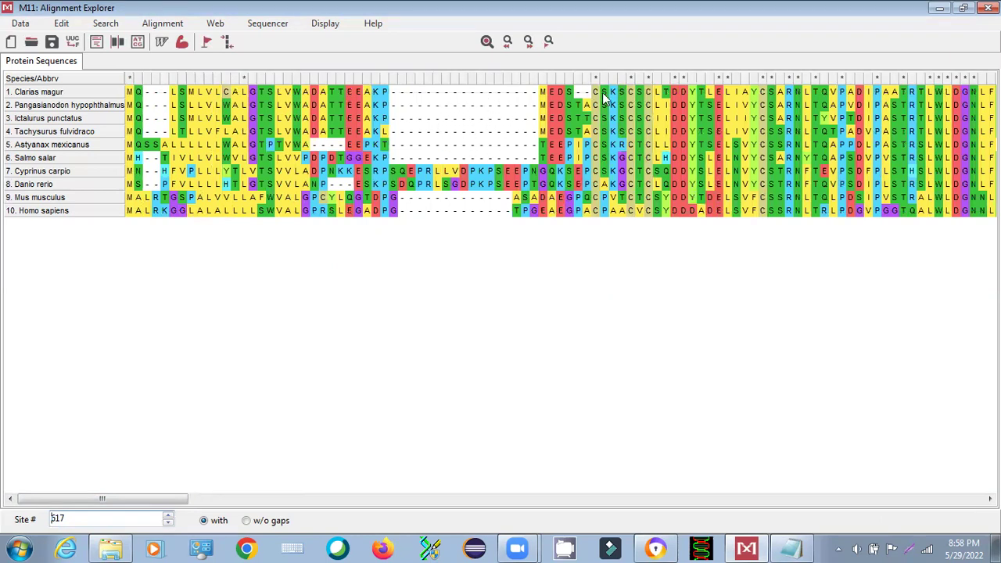
drag(174, 498, 70, 473)
click(21, 23)
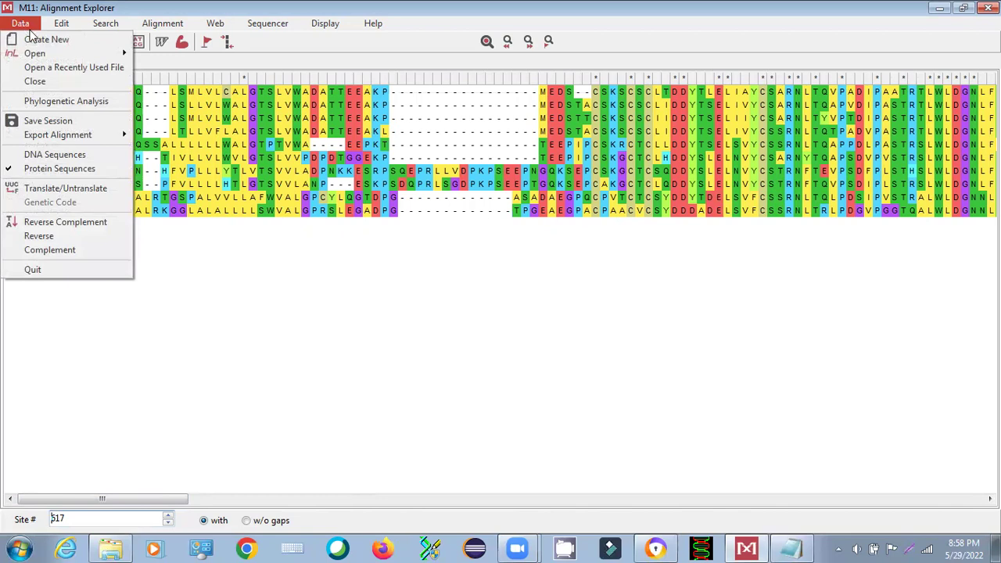
Start a MEGA-format export of the alignment, then cancel the save dialog.
mouse_move(66, 139)
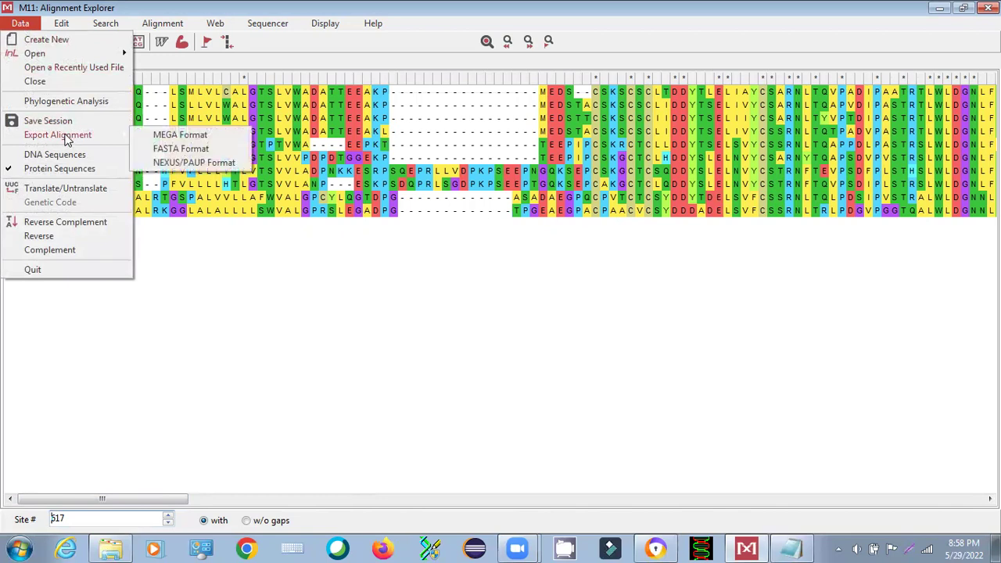
click(195, 141)
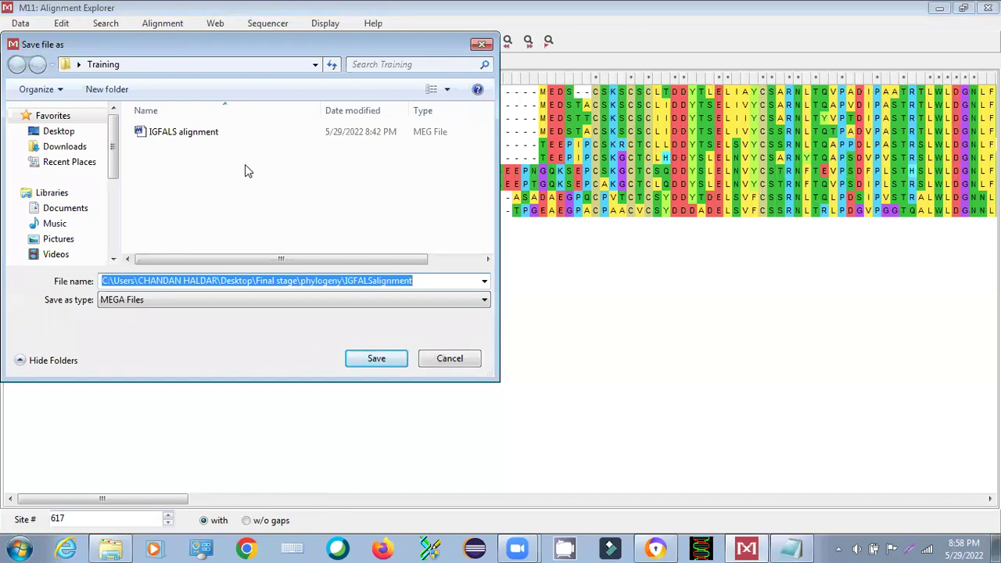
click(194, 138)
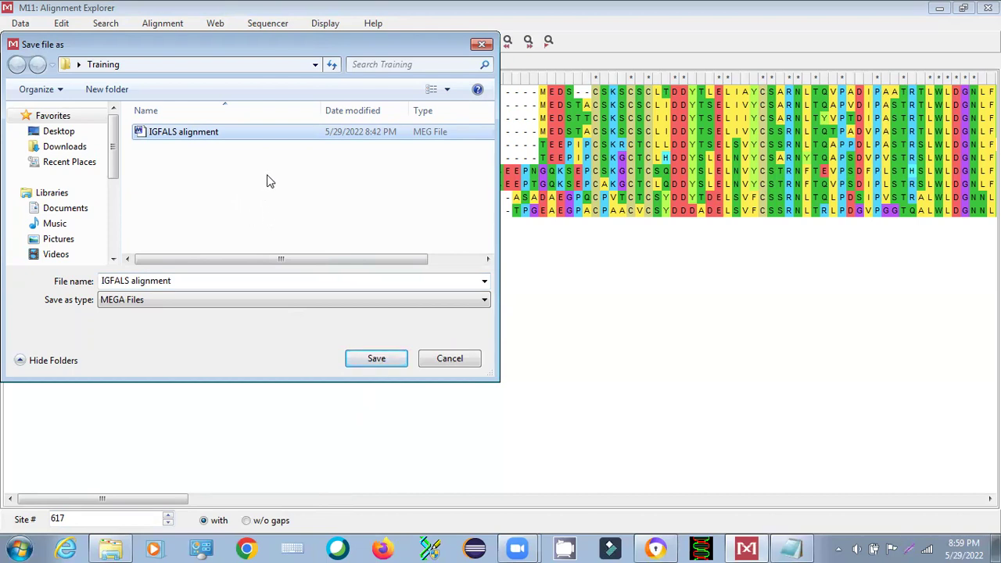
click(442, 359)
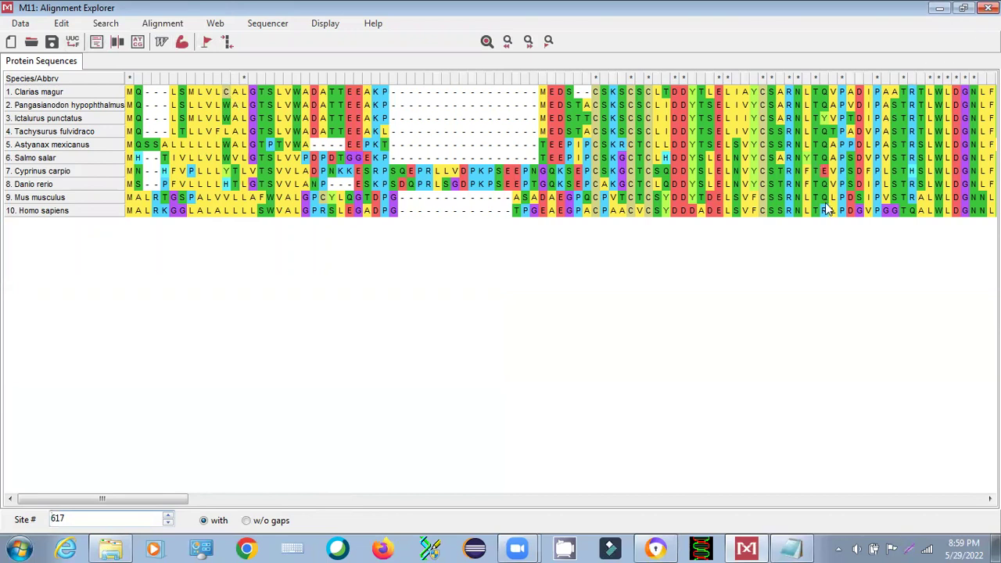
Briefly check the IGFALS sequences in Notepad, then reopen MEGA's Data menu.
click(746, 547)
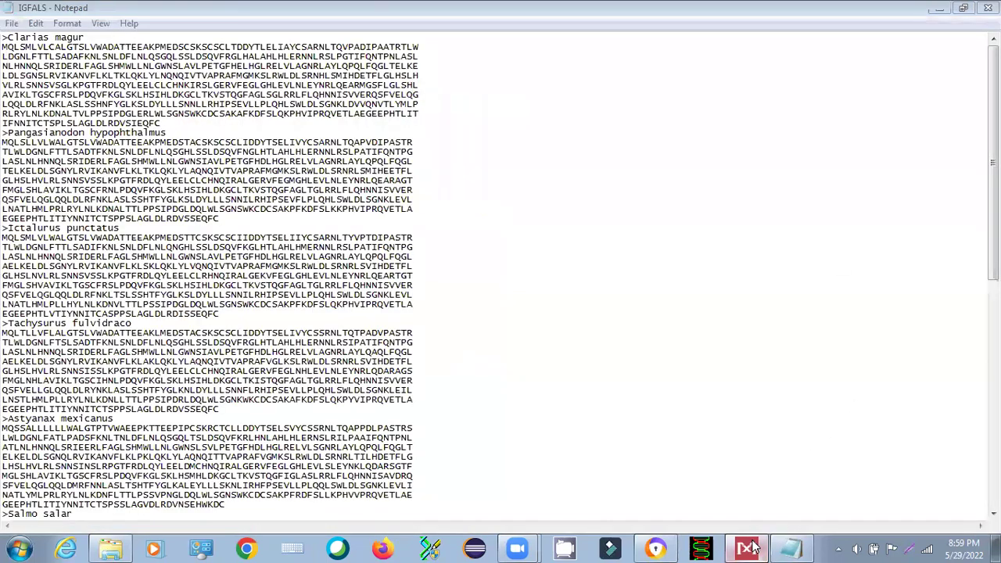
click(749, 547)
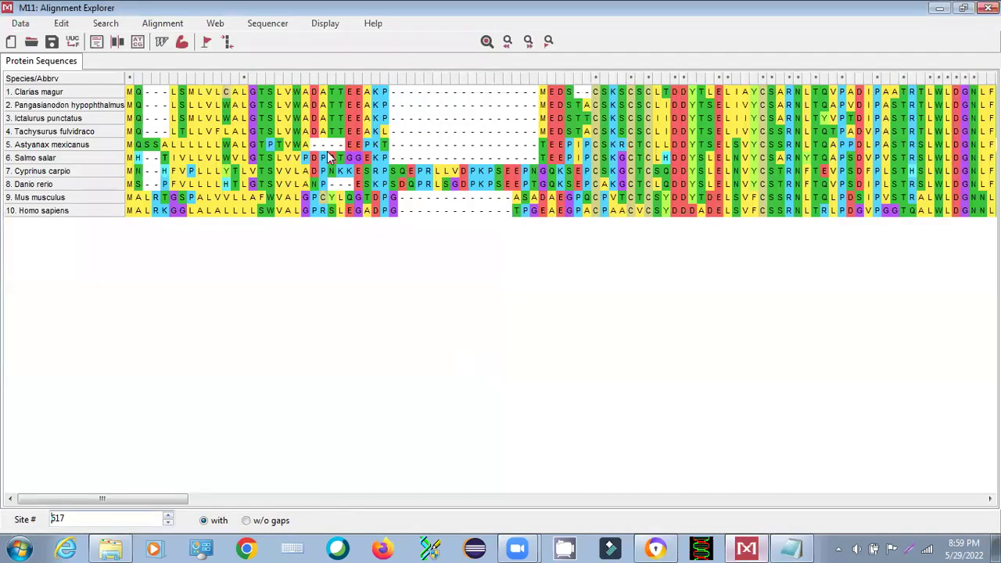
click(20, 23)
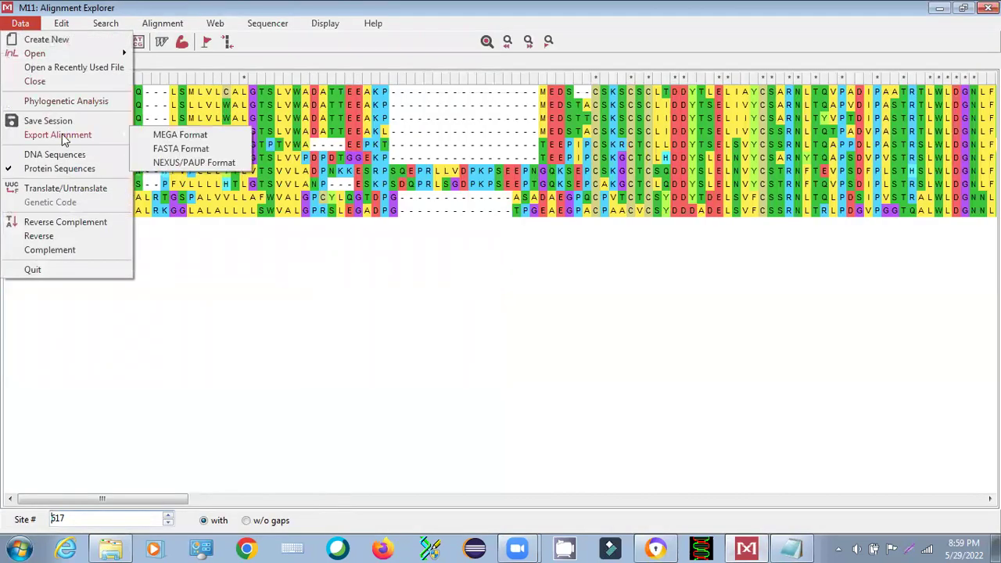
Export the alignment in MEGA format, dismissing two save-path error messages.
click(176, 137)
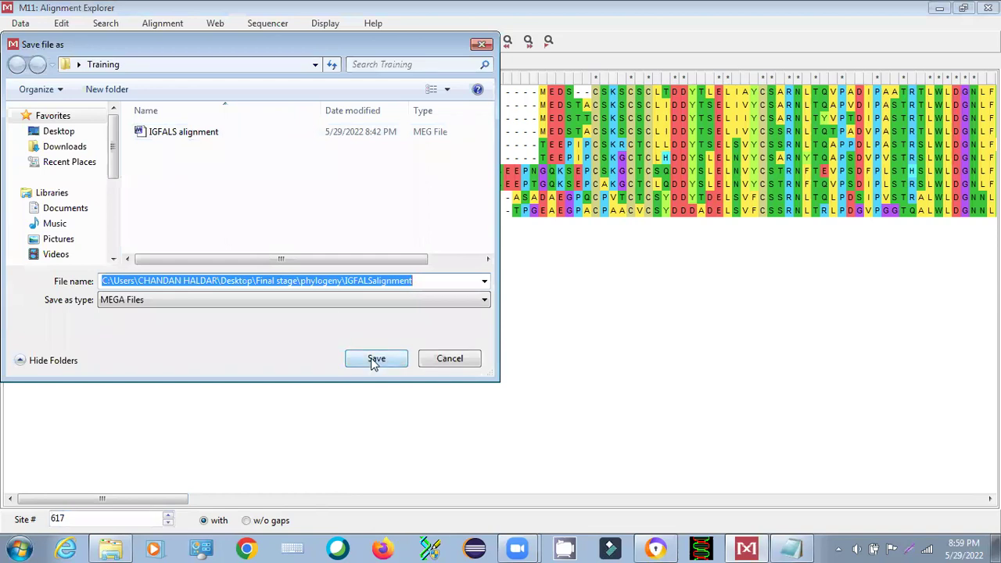
click(373, 361)
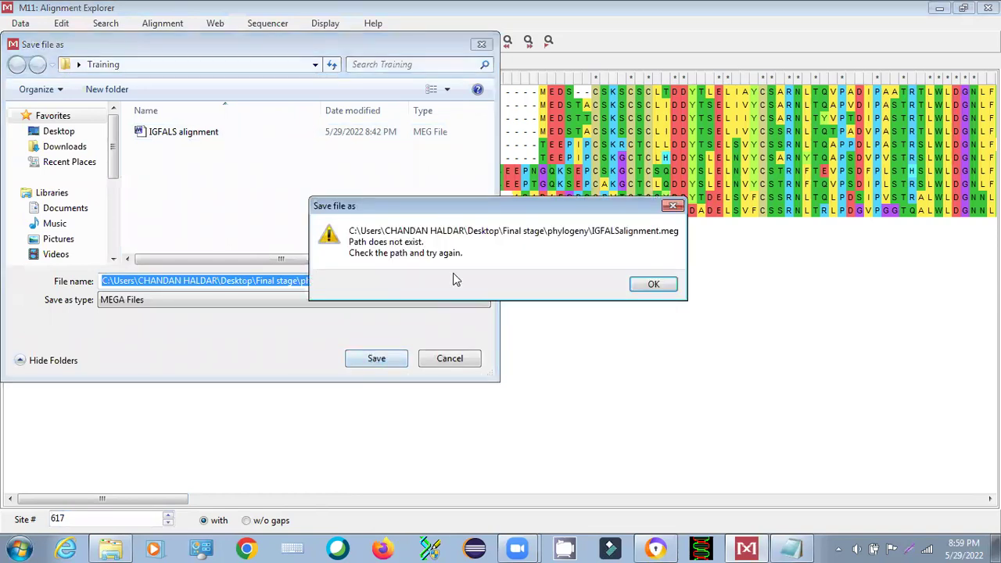
click(655, 281)
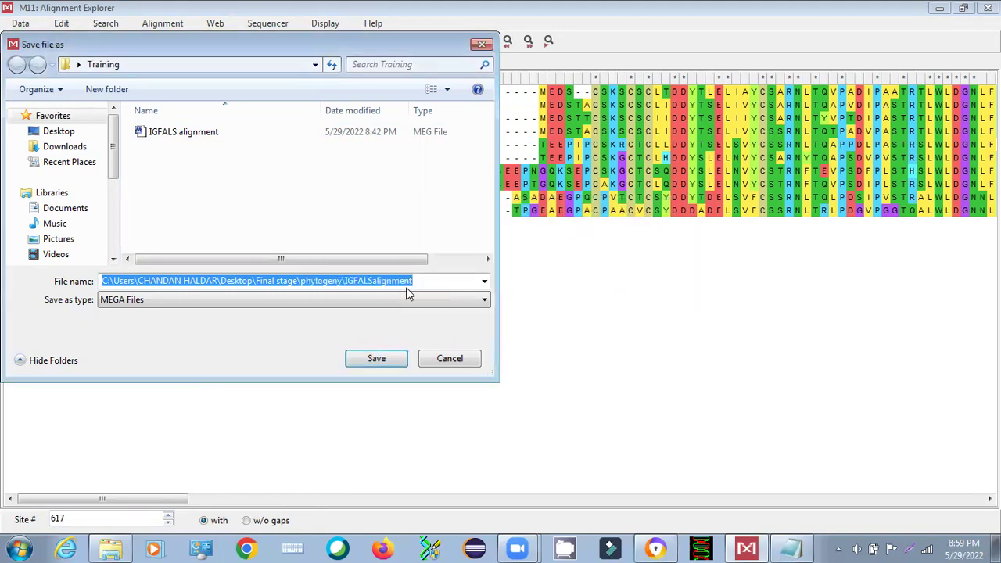
click(419, 282)
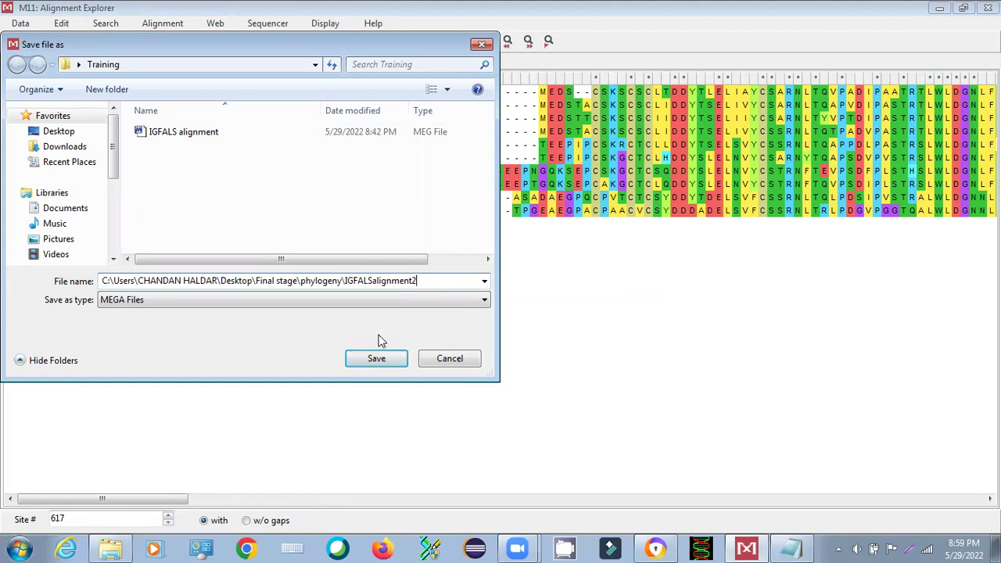
click(375, 359)
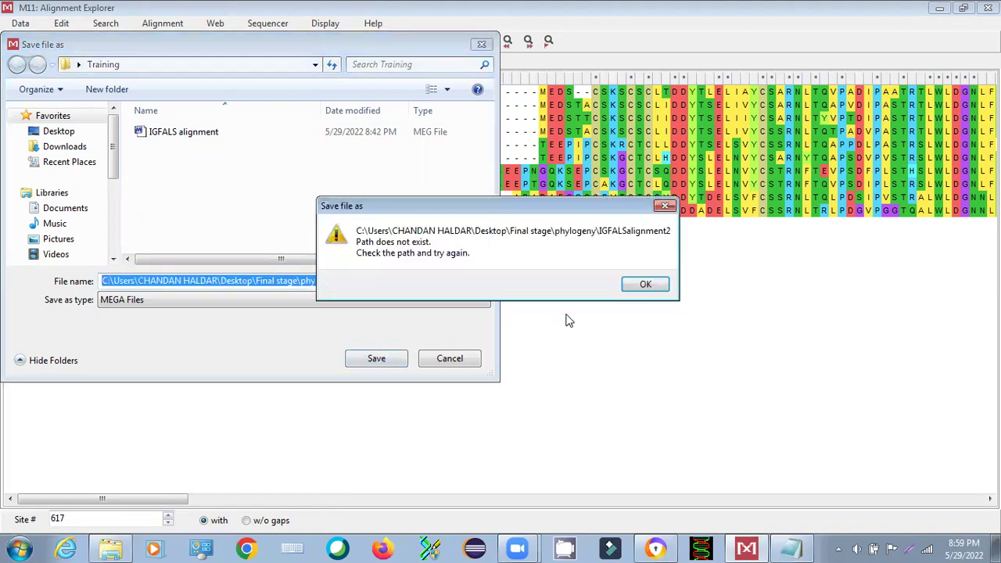
click(643, 286)
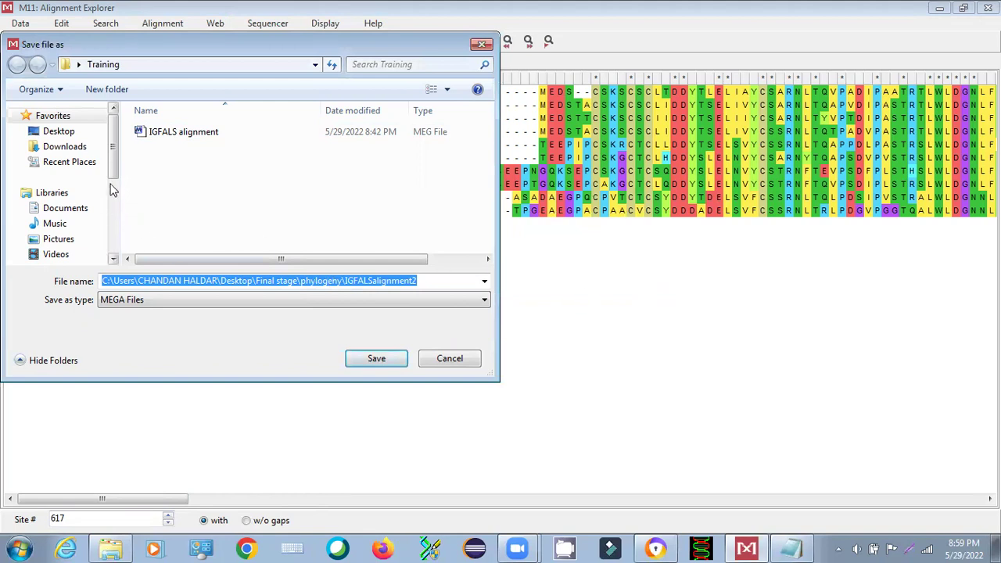
Save it as IGFALSalignment2 in Desktop > Training with the data title igfals2.
click(87, 132)
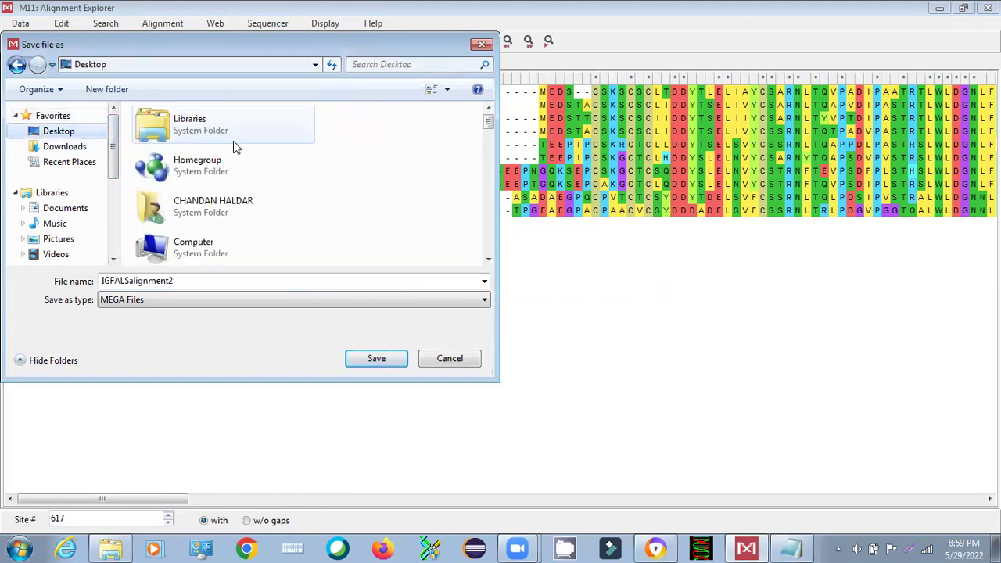
drag(489, 122, 487, 162)
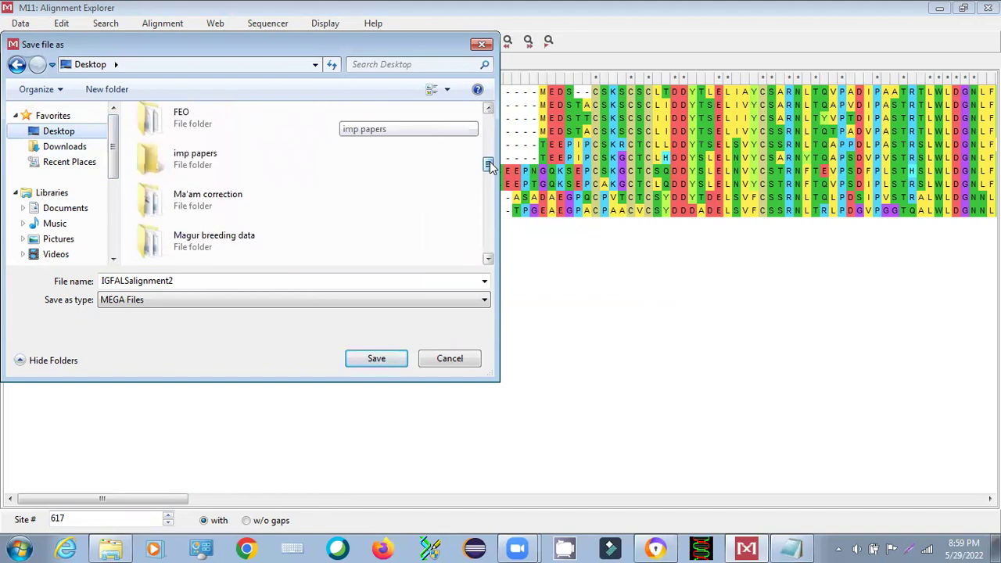
click(217, 284)
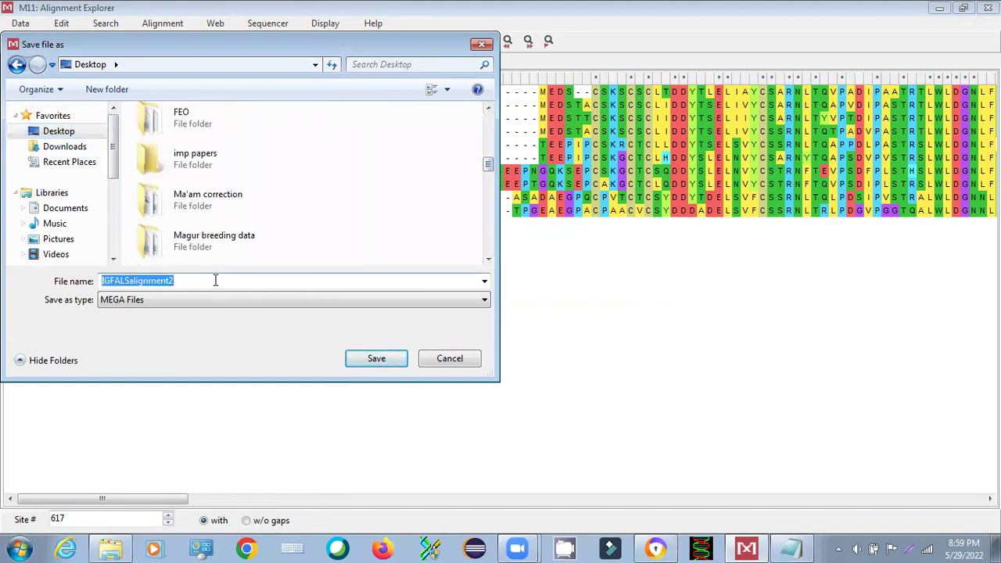
drag(487, 165, 488, 246)
click(238, 204)
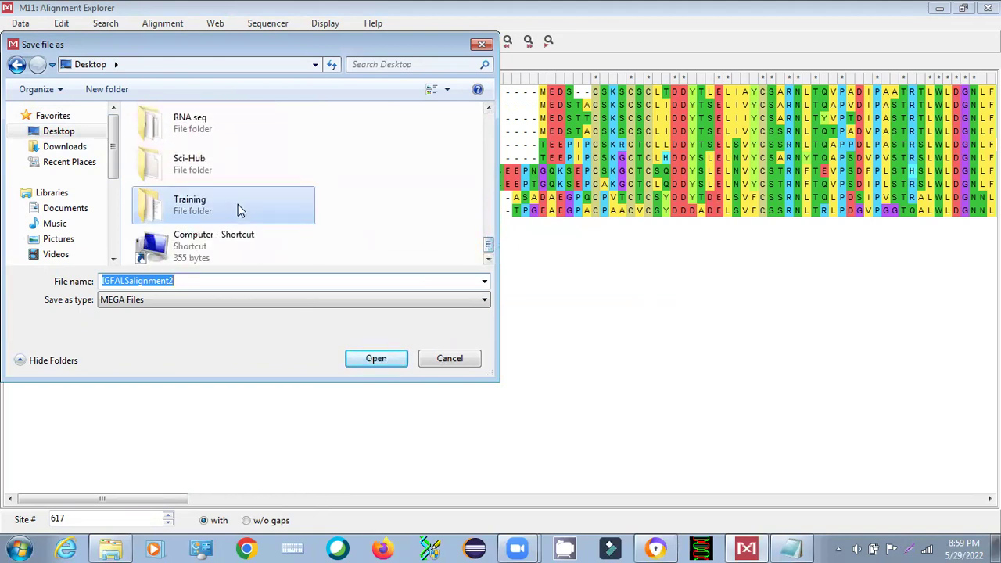
double_click(238, 204)
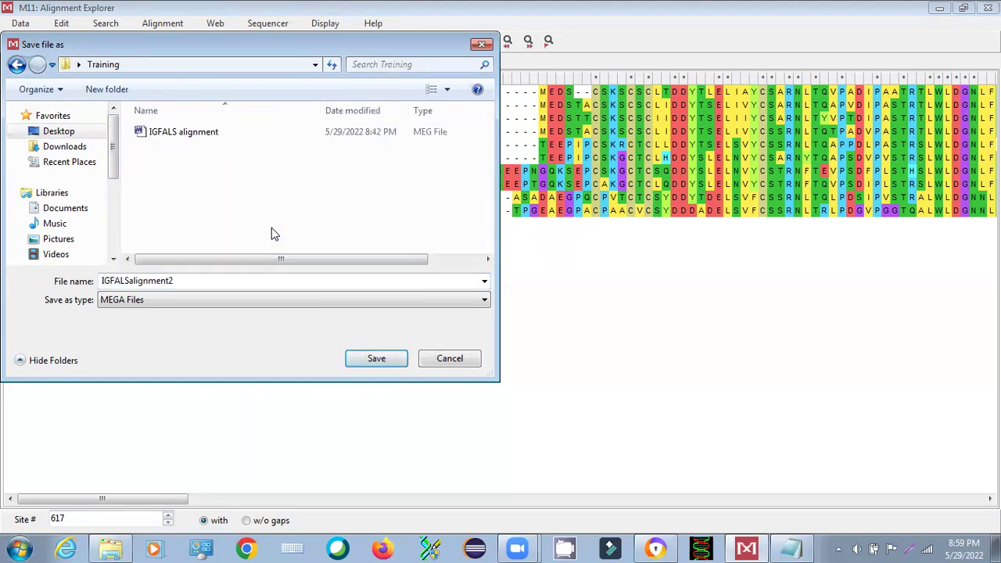
click(361, 362)
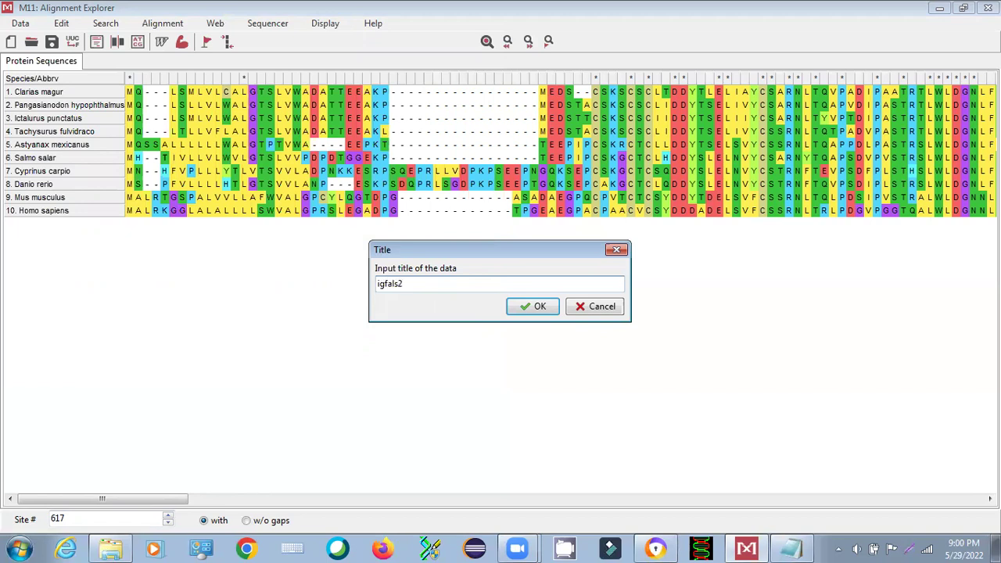
click(530, 309)
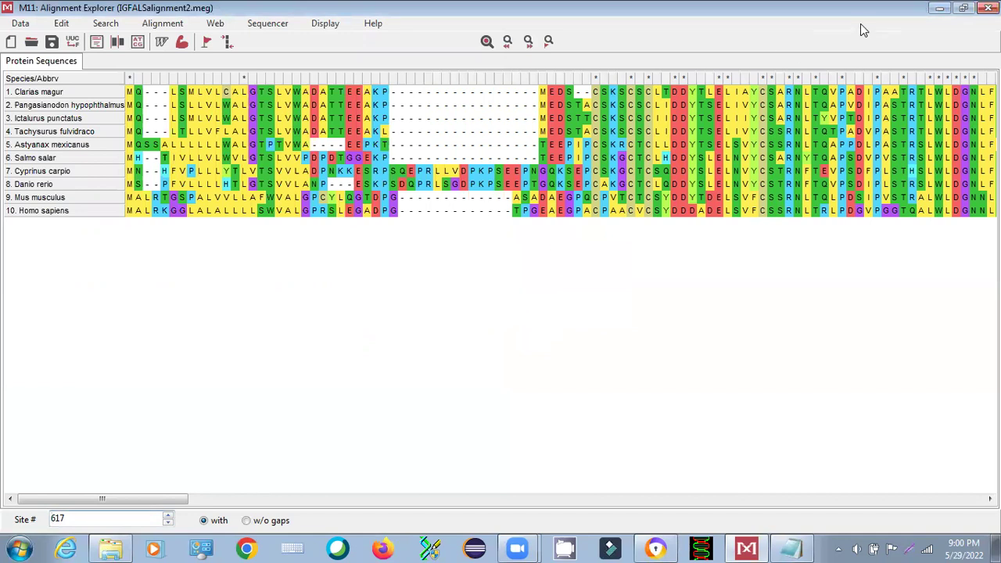
In the Training folder, rename IGFALSalignment2 to 'IGFALS alignment2'.
mouse_move(108, 549)
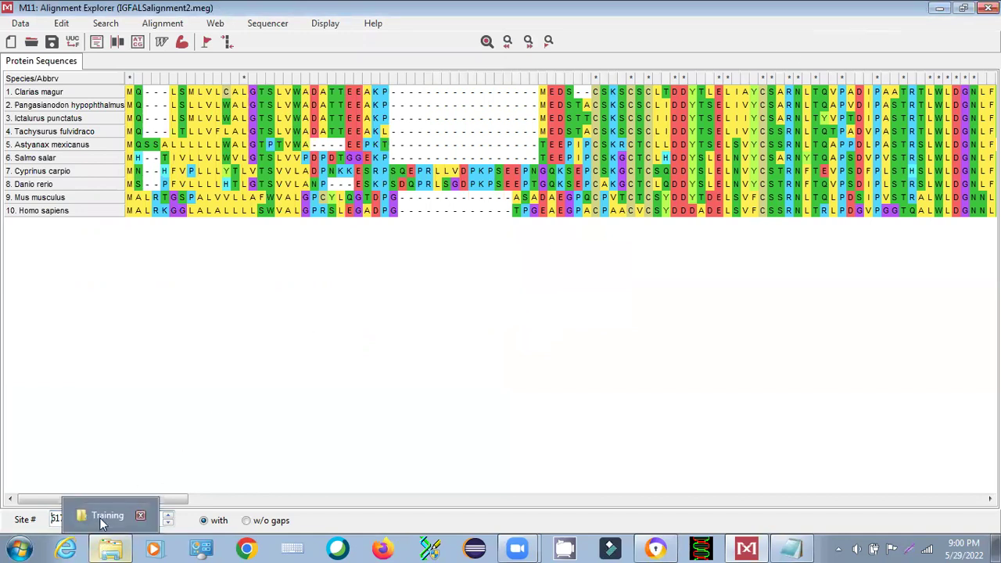
click(102, 522)
click(194, 152)
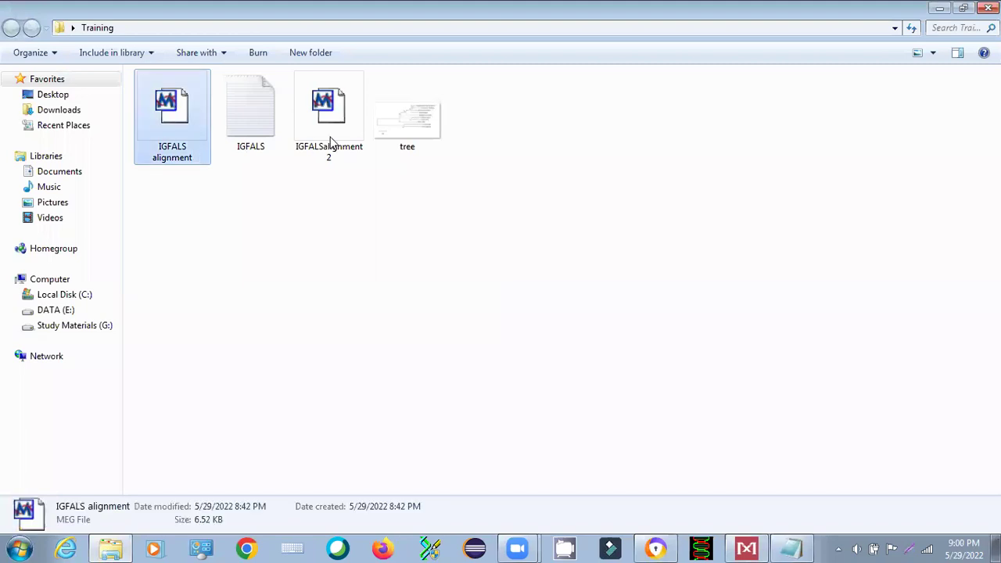
click(330, 141)
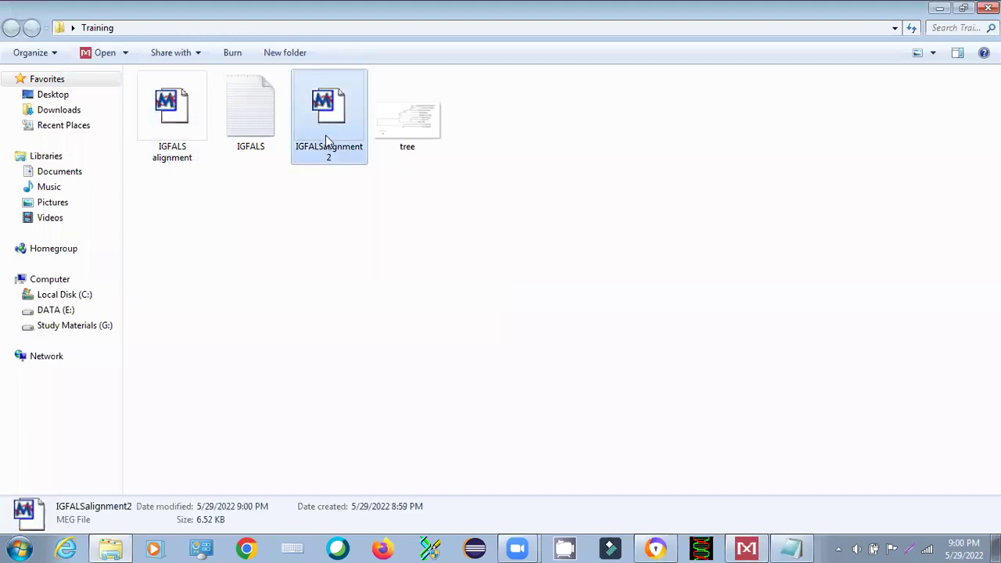
click(348, 225)
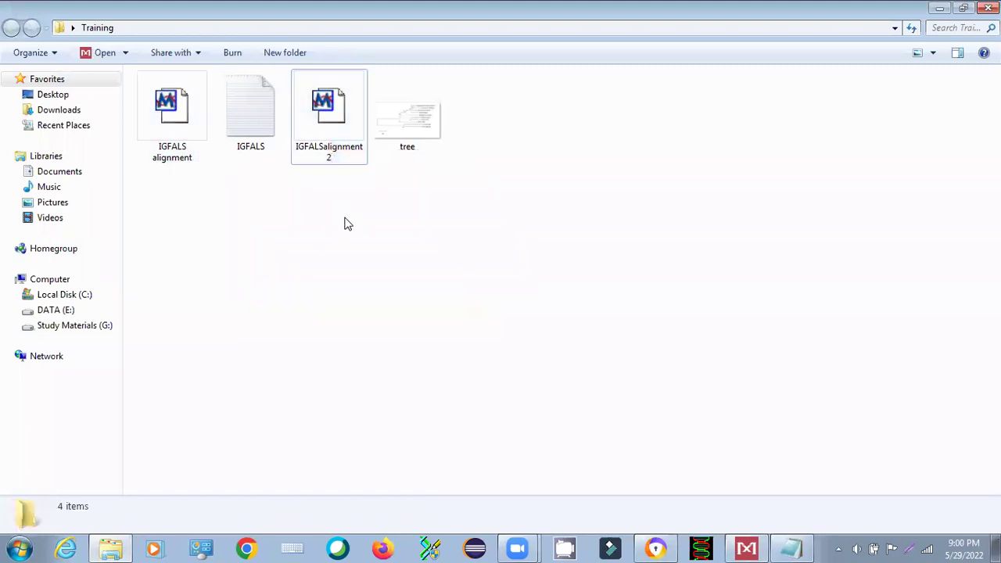
click(327, 154)
click(327, 152)
click(326, 148)
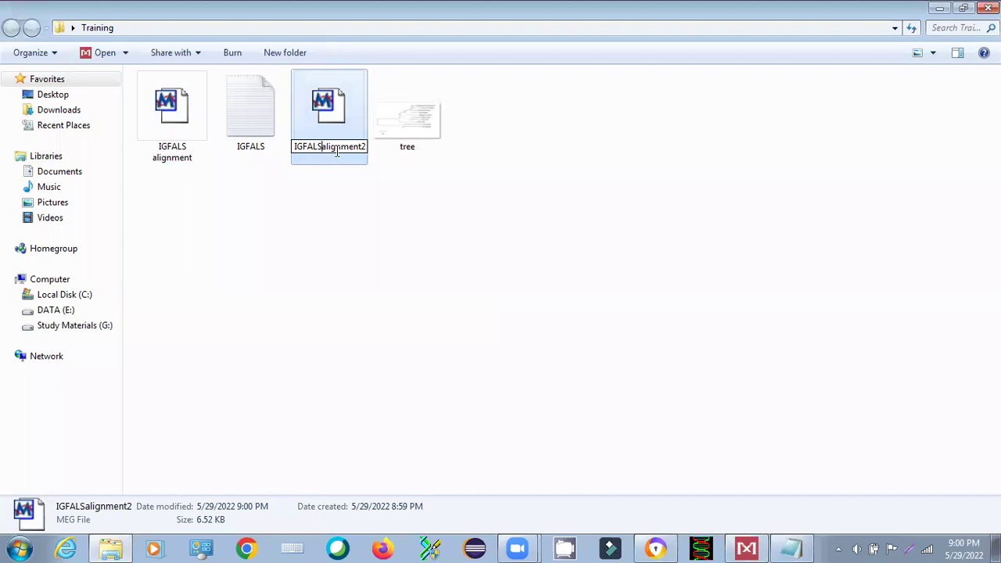
click(421, 227)
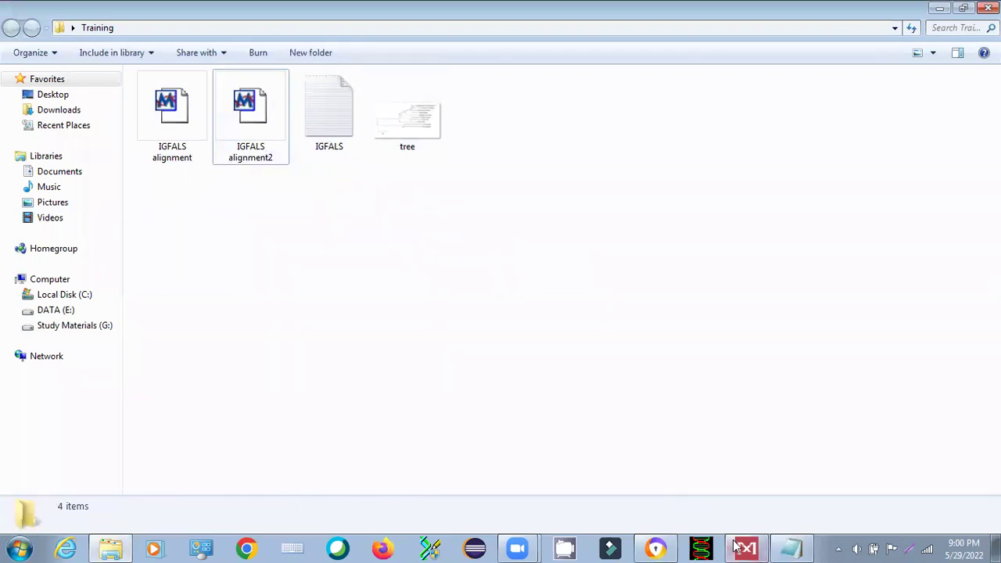
click(735, 546)
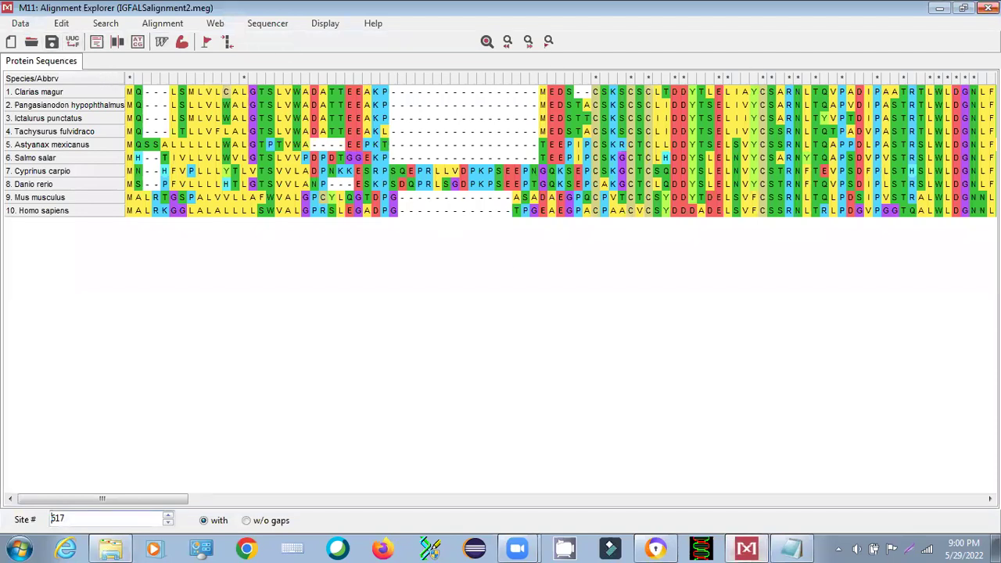
Close the IGFALS Alignment Explorer and open MEGA's Phylogeny list of tree-building methods.
click(887, 131)
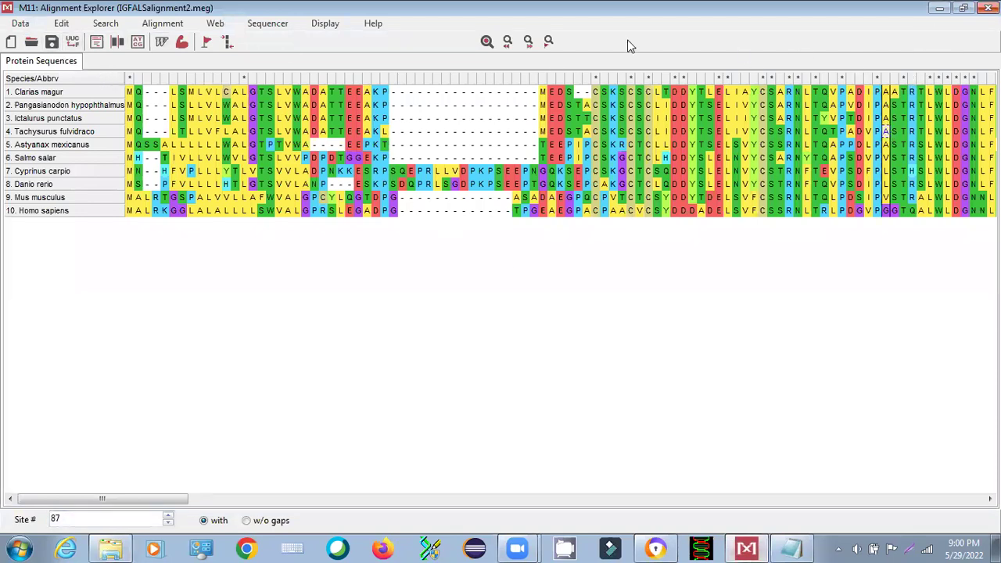
double_click(350, 8)
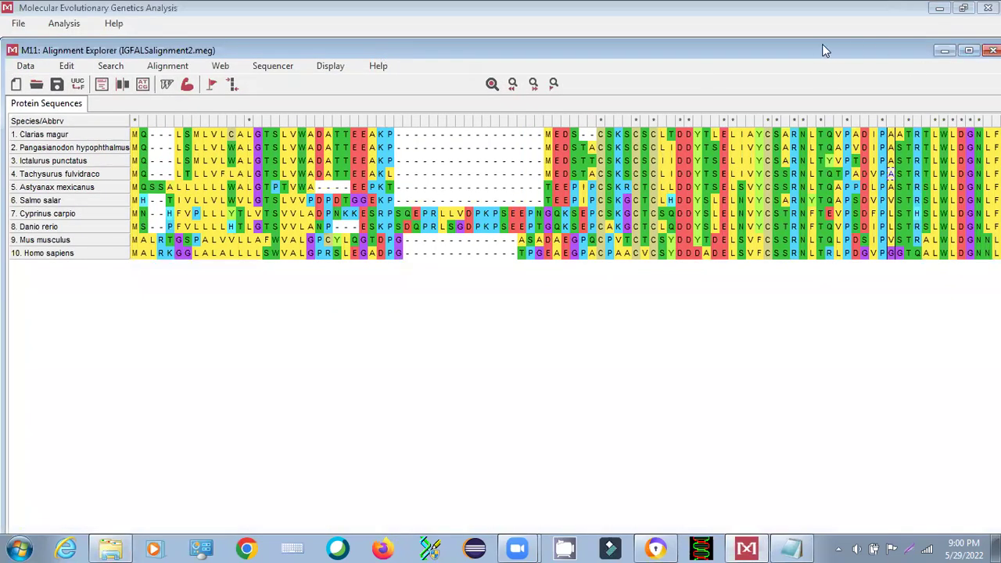
click(992, 50)
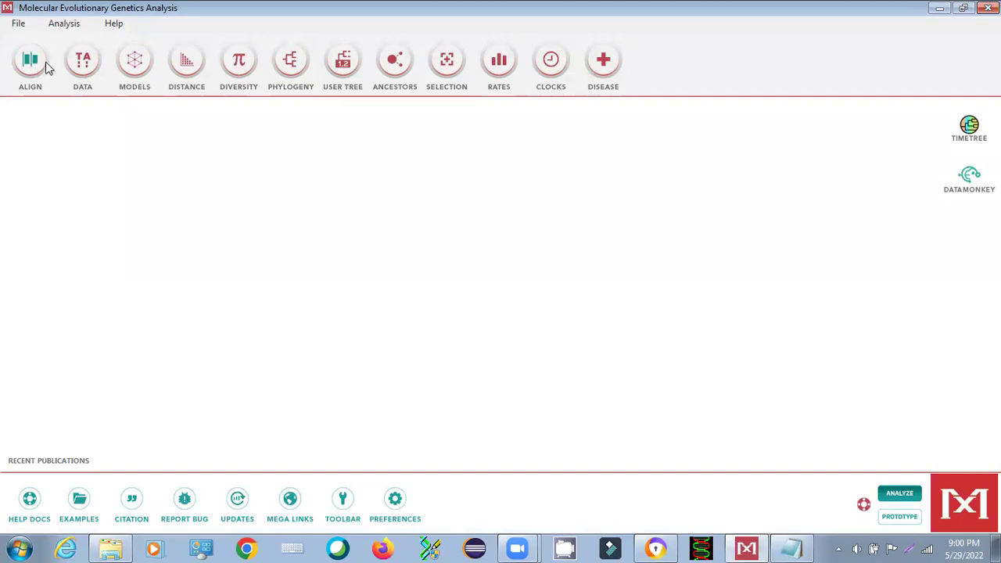
click(291, 63)
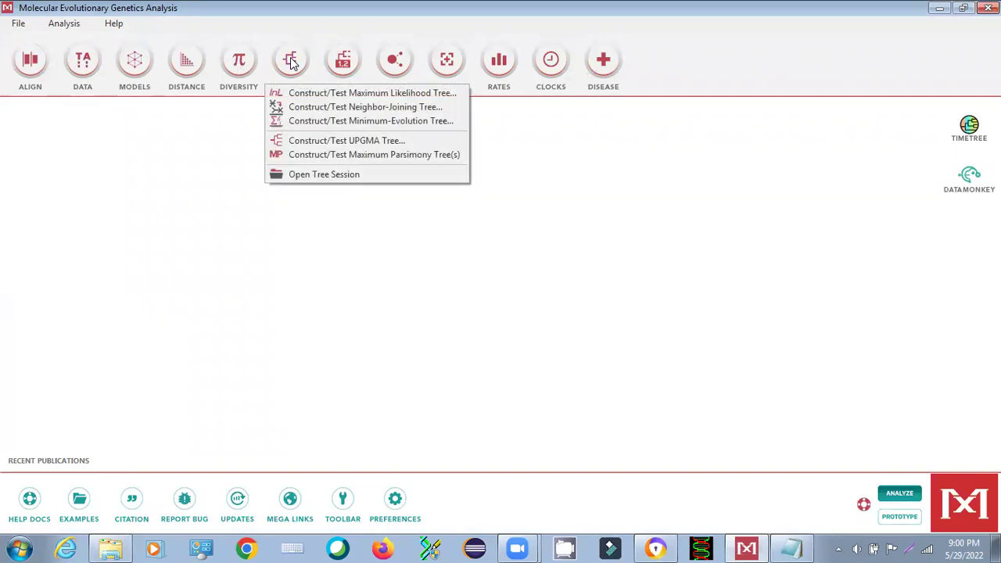
Choose Construct/Test Neighbor-Joining Tree and open IGFALS alignment2 as the data file.
click(309, 109)
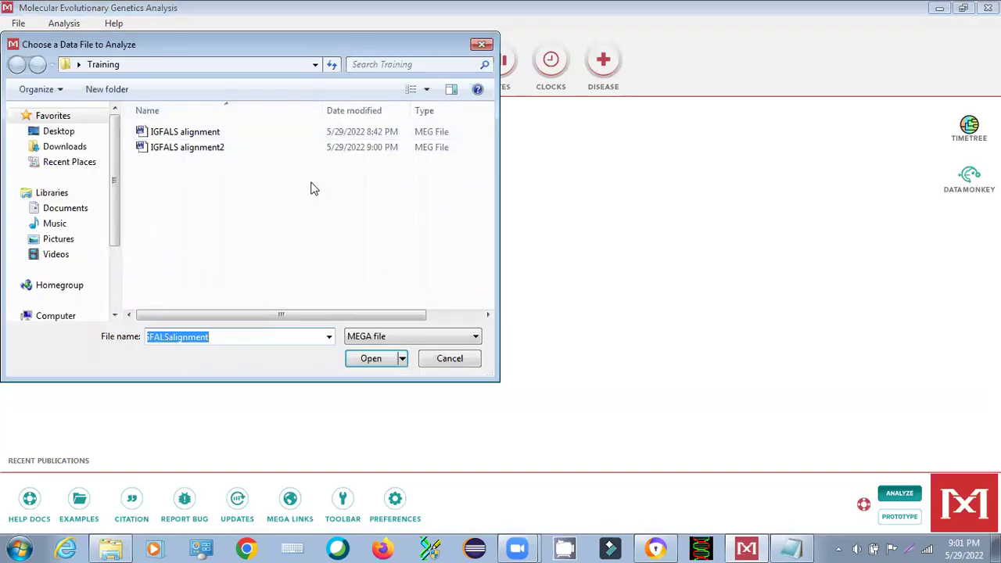
click(216, 153)
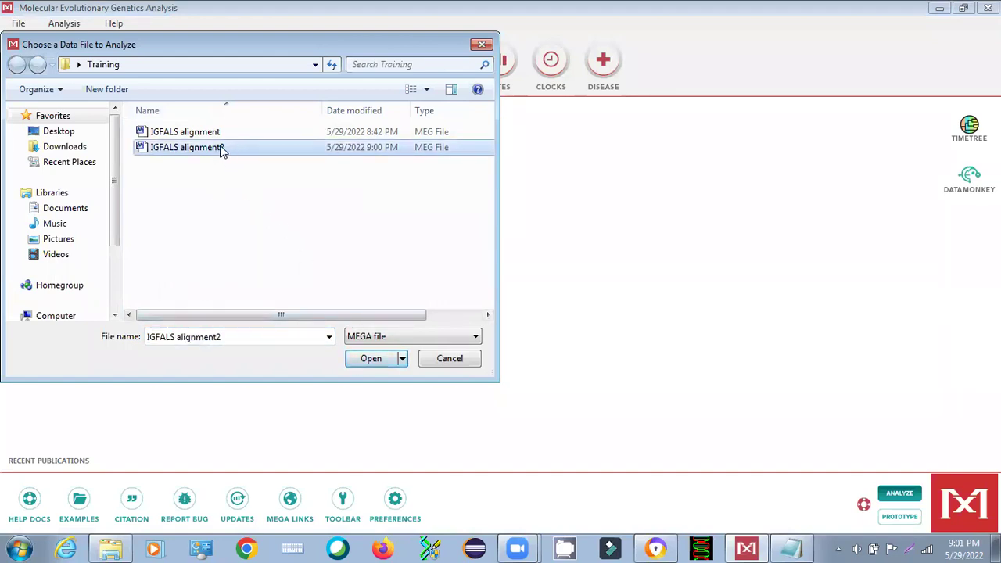
click(365, 361)
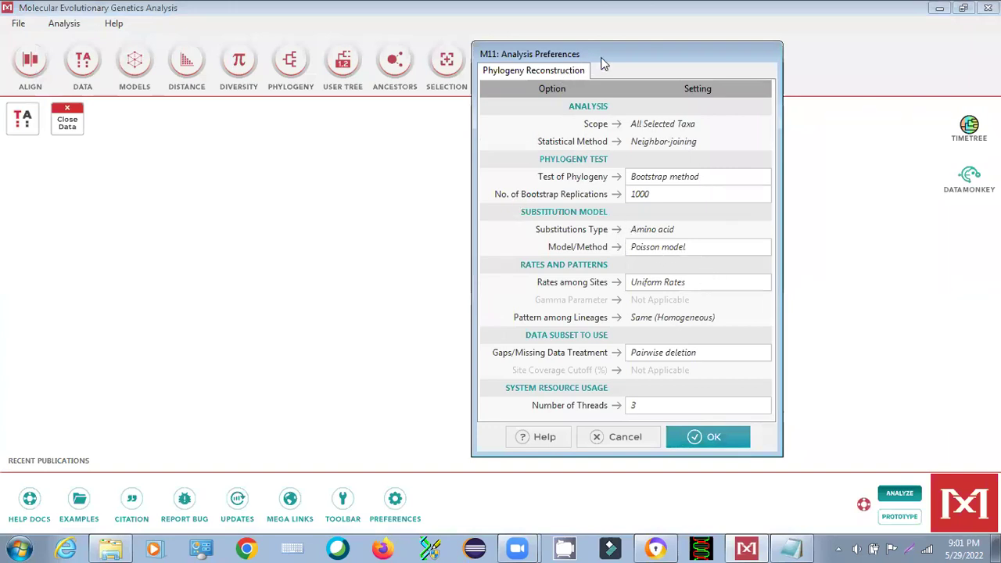
Center the Analysis Preferences window and keep Bootstrap replications at 1000.
drag(605, 56, 682, 47)
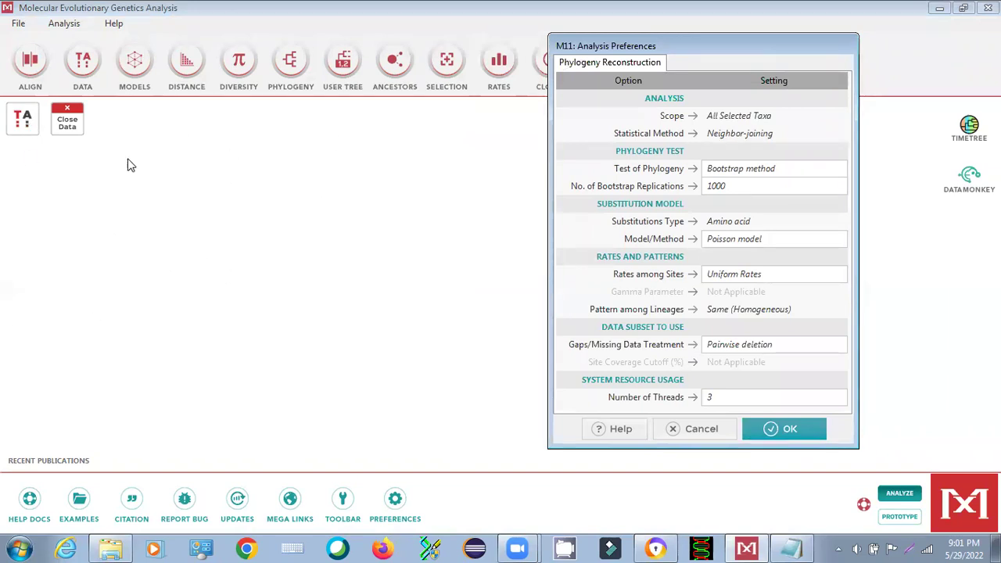
drag(720, 55, 487, 37)
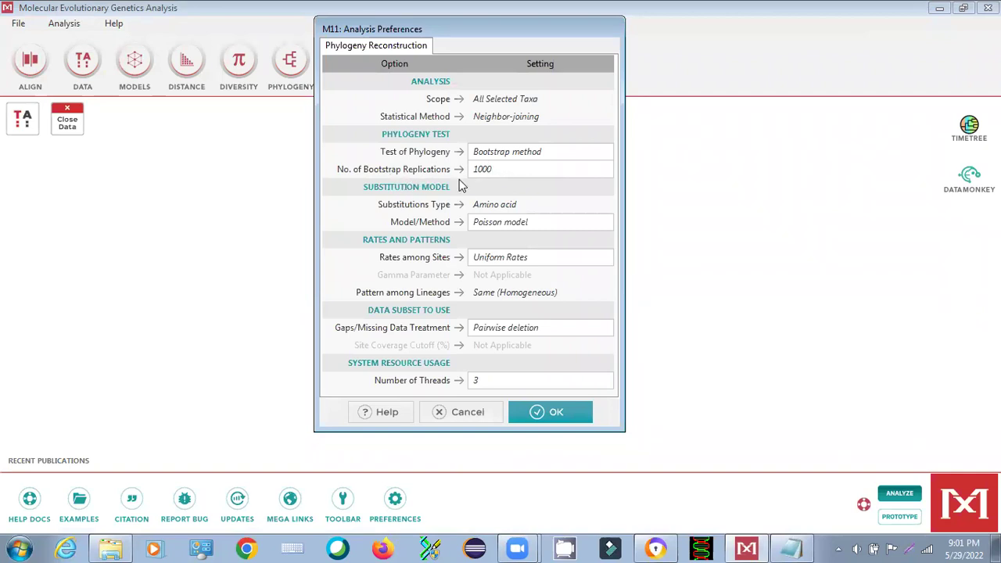
click(493, 169)
click(606, 173)
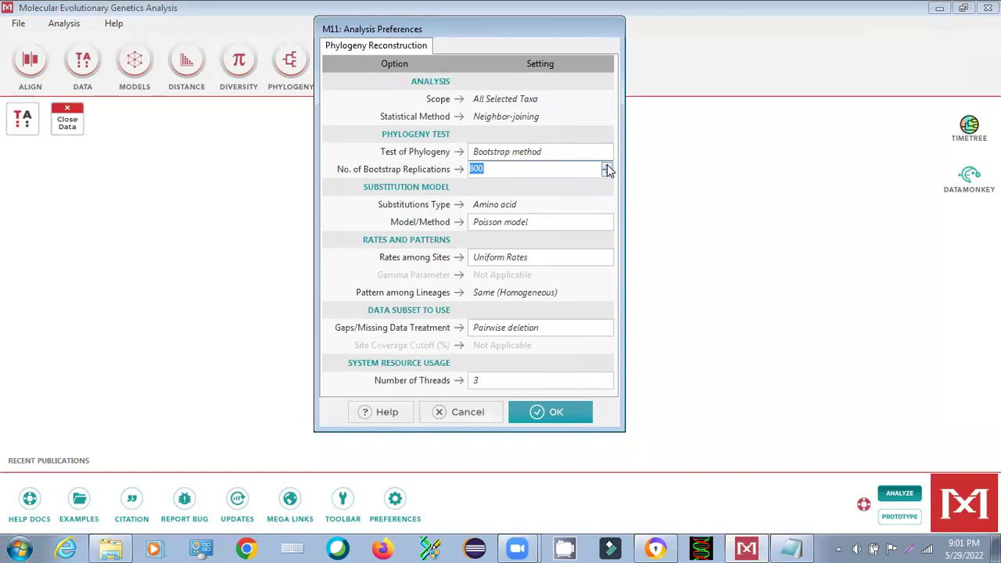
click(607, 167)
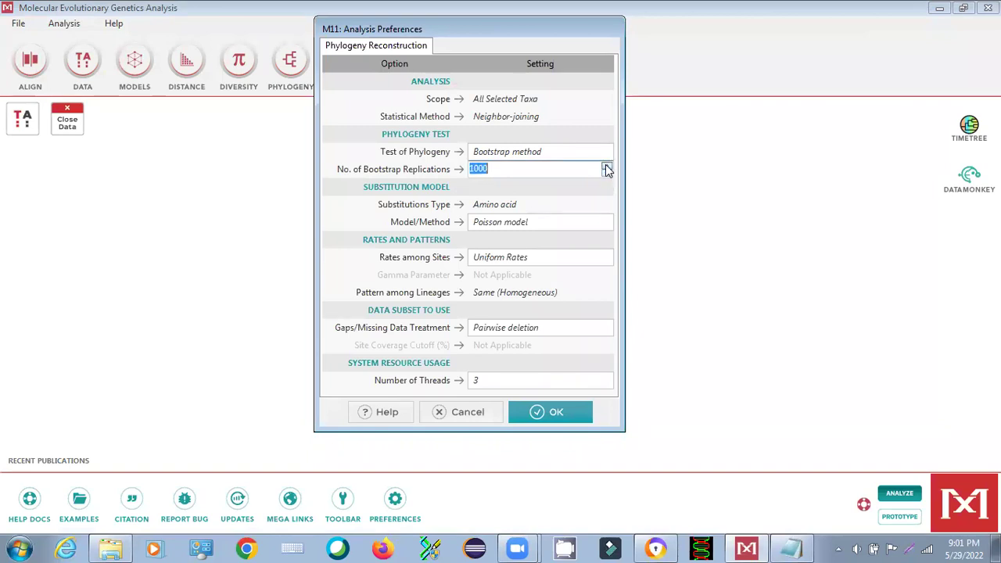
click(498, 172)
Keep the Poisson substitution model and run the neighbor-joining analysis.
click(508, 225)
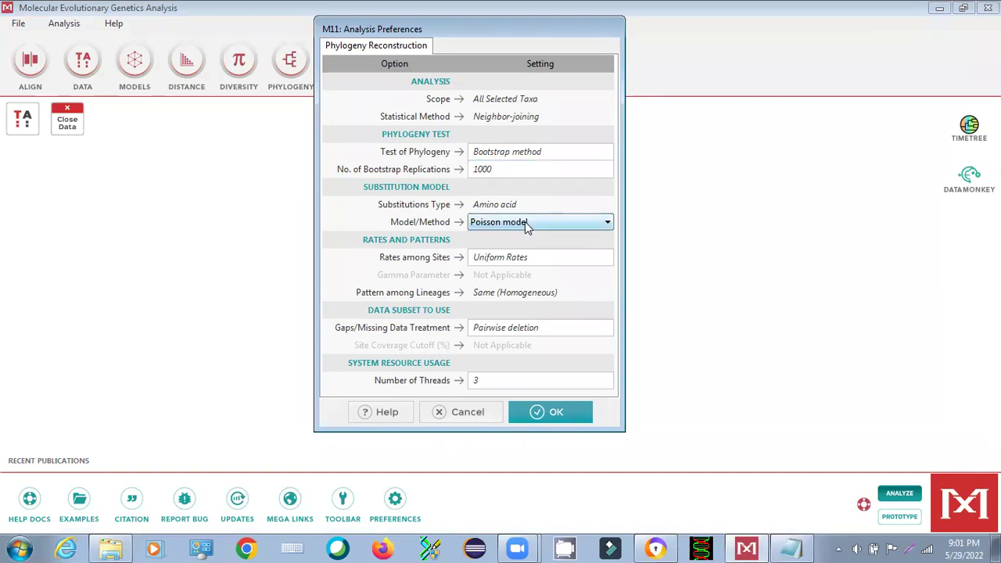
click(551, 224)
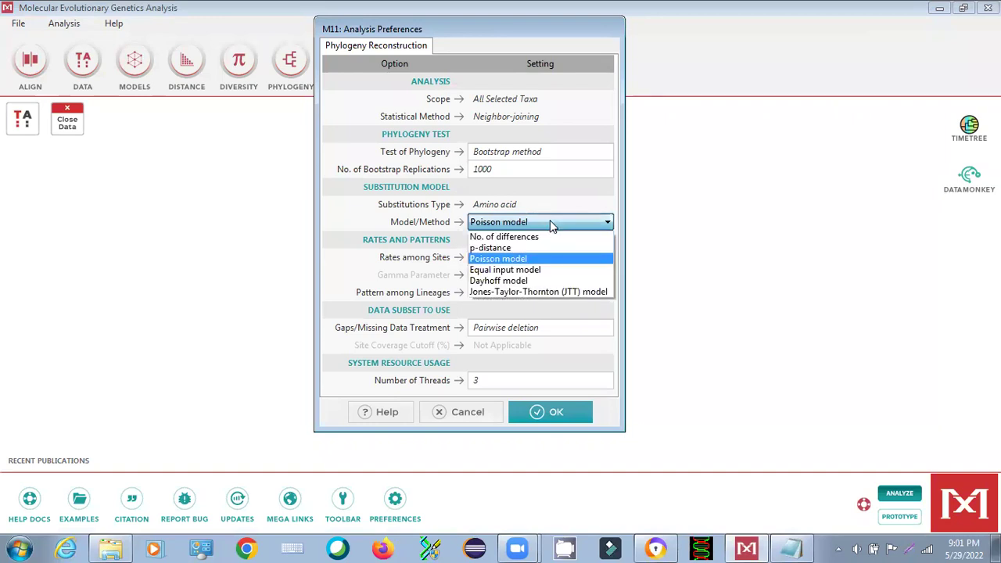
click(551, 225)
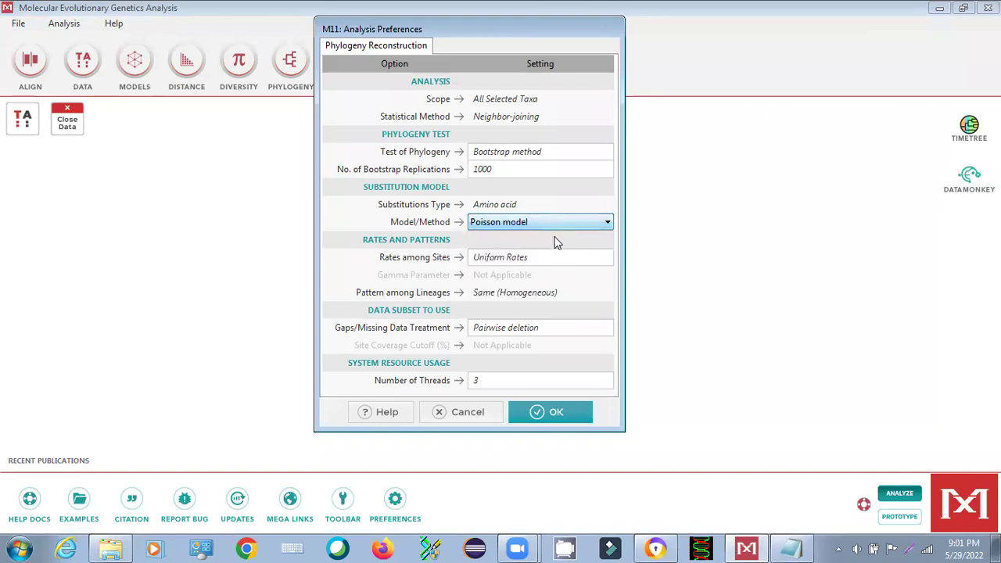
click(569, 272)
click(568, 272)
click(569, 270)
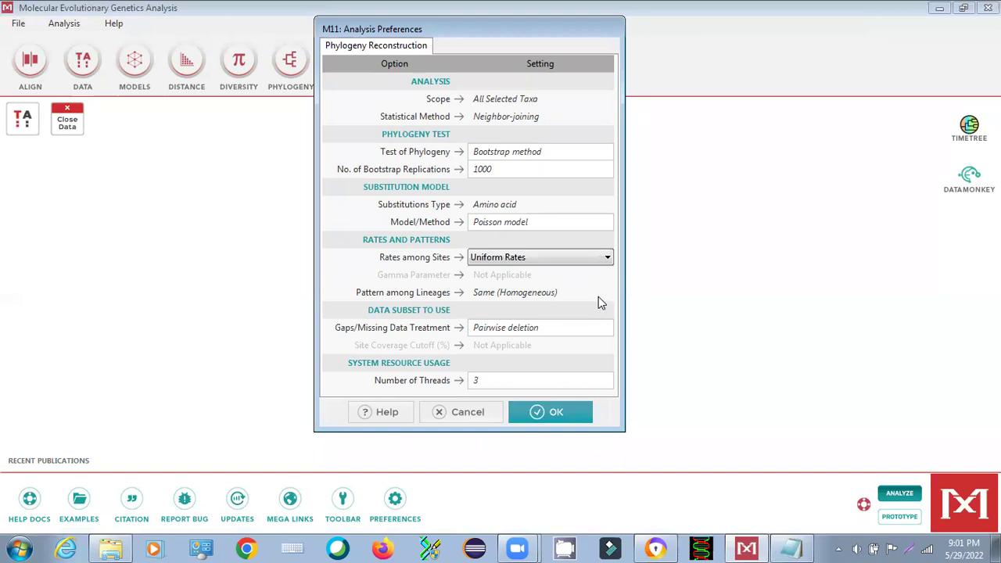
click(559, 412)
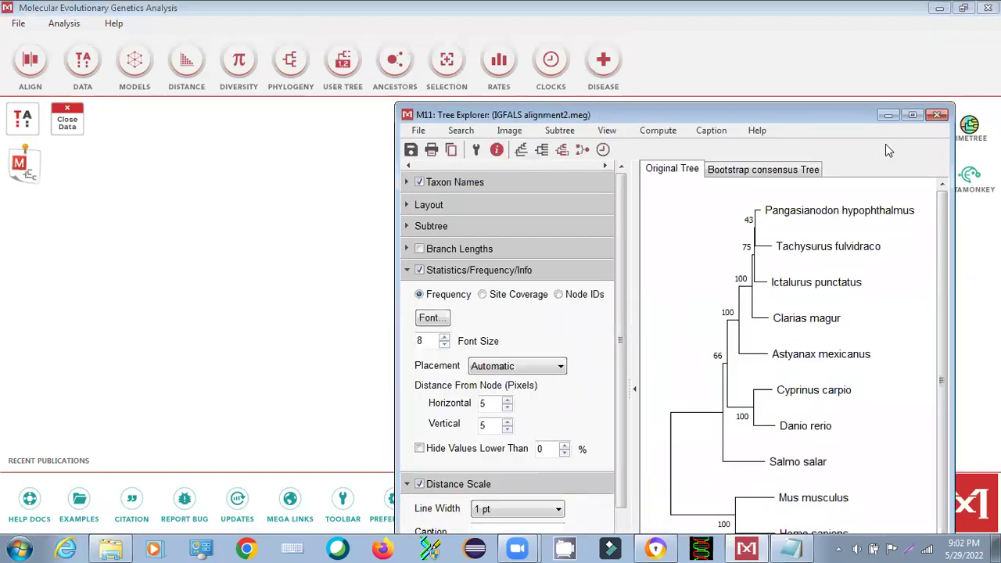
Maximize Tree Explorer, widen the IGFALS tree via Tree Width, and shorten it slightly via Tree Height.
click(912, 115)
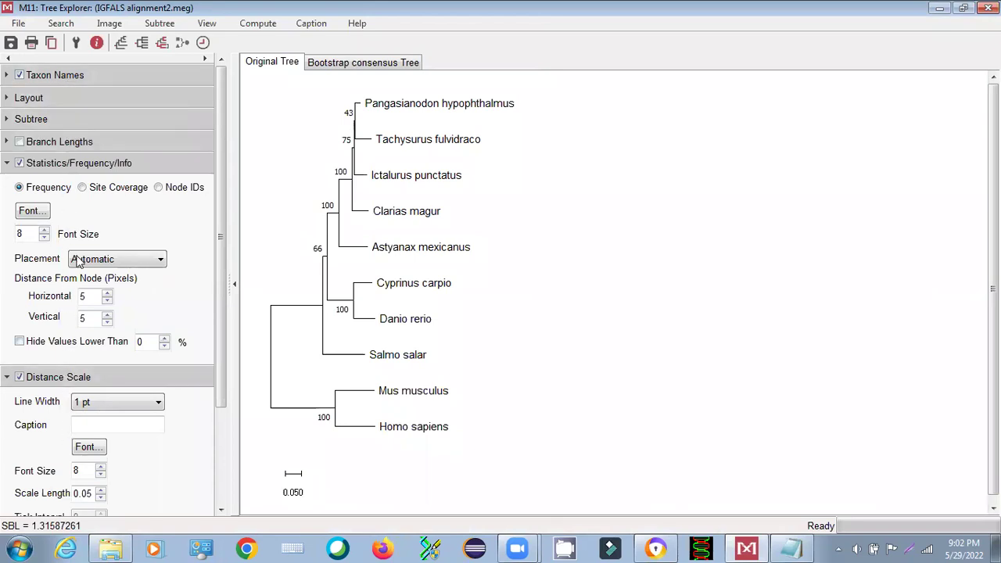
click(7, 98)
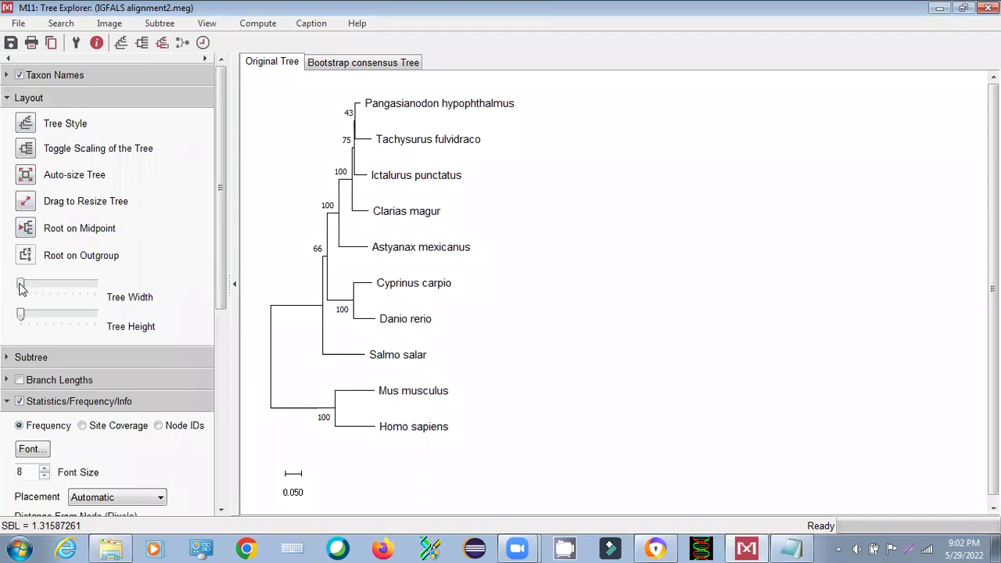
drag(22, 287, 36, 295)
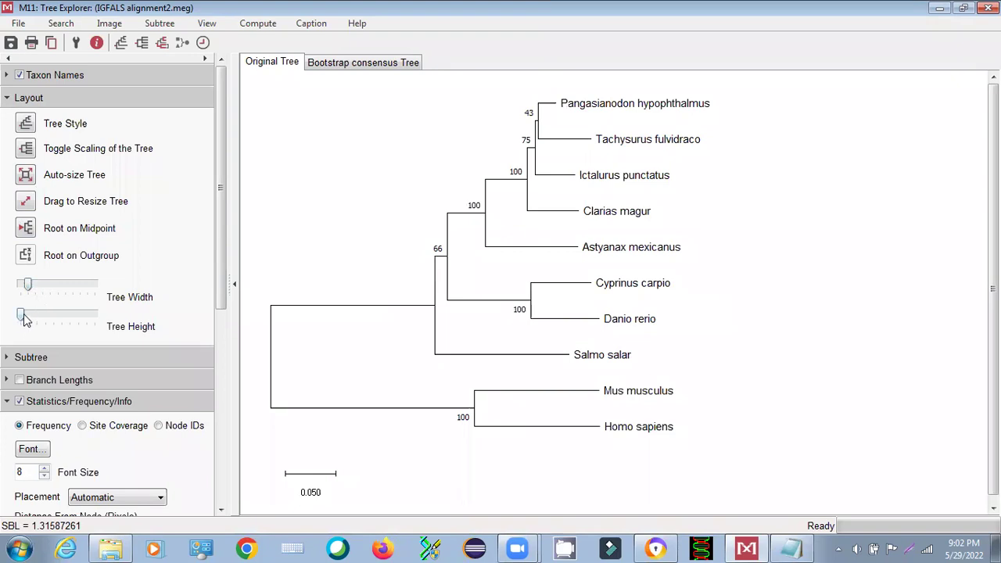
drag(23, 316, 29, 315)
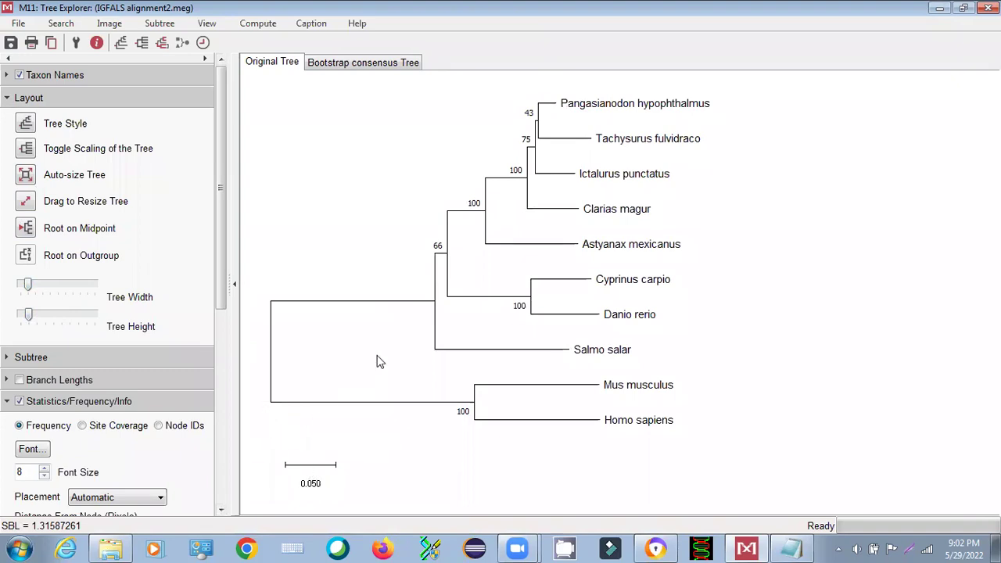
Set the bootstrap value labels to font size 9.
click(5, 101)
click(45, 230)
click(44, 230)
click(45, 230)
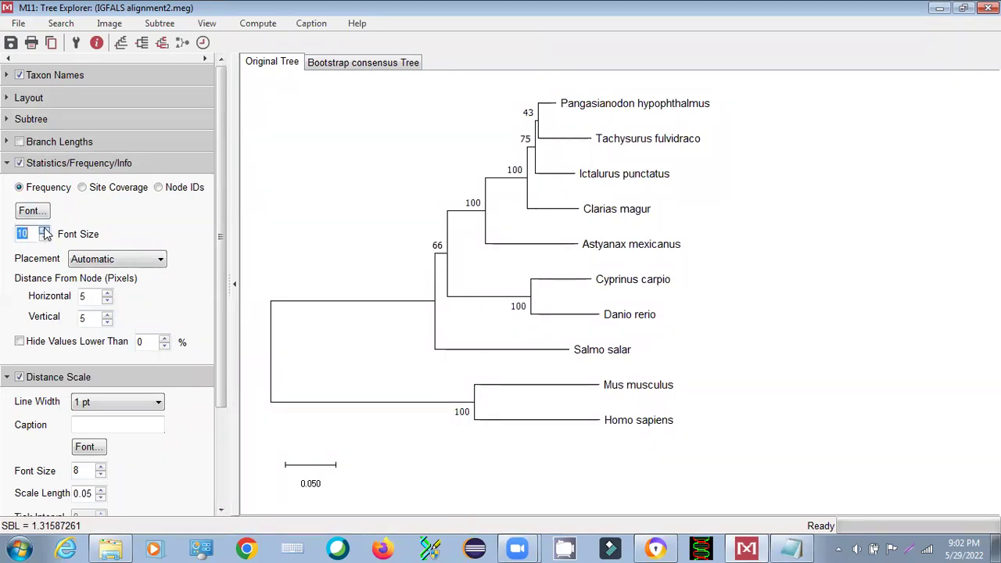
click(45, 237)
click(44, 237)
Offset the bootstrap labels 11 pixels horizontally and 6 pixels vertically from their nodes.
click(107, 293)
click(107, 294)
click(107, 294)
click(107, 293)
click(107, 293)
click(107, 293)
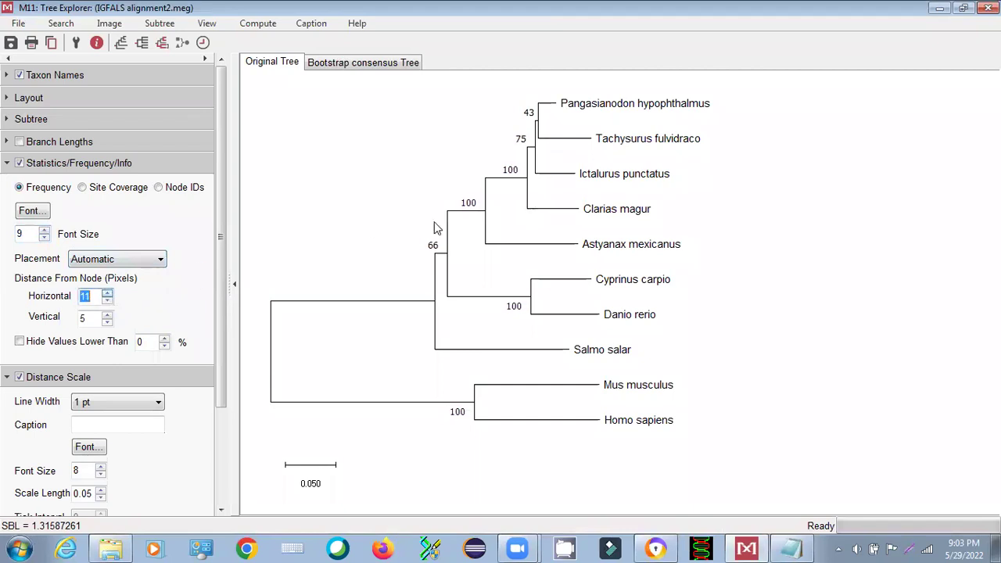
click(107, 314)
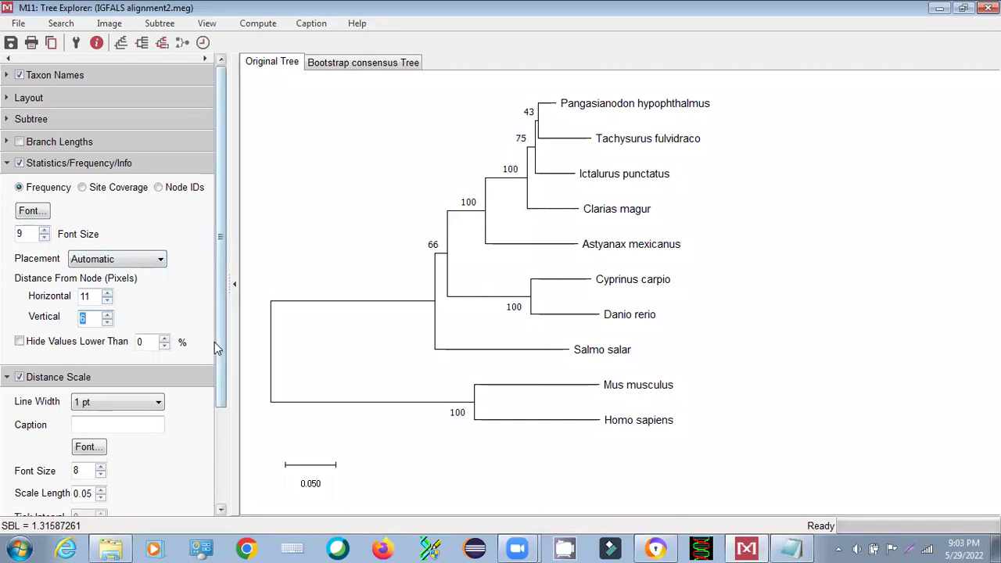
drag(220, 337, 221, 400)
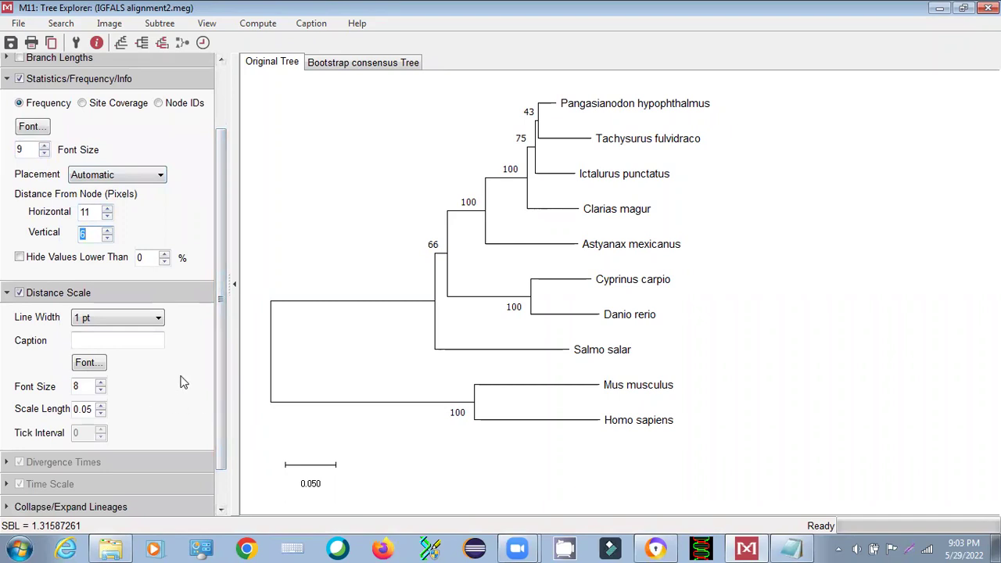
Leave the Distance Scale length at 0.05 after nudging it up and back down.
click(100, 405)
click(101, 405)
click(101, 413)
click(101, 412)
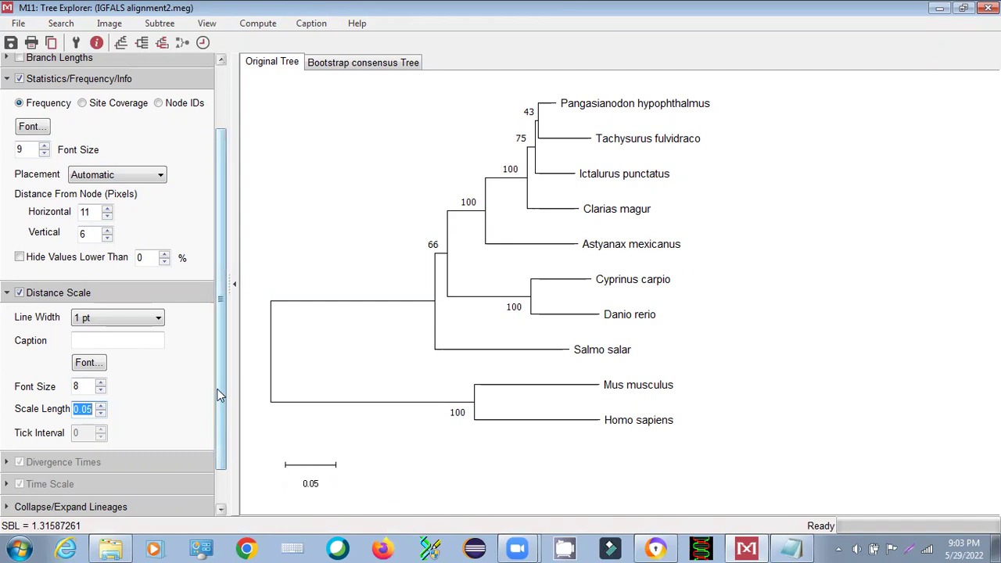
scroll(219, 437, down, 2)
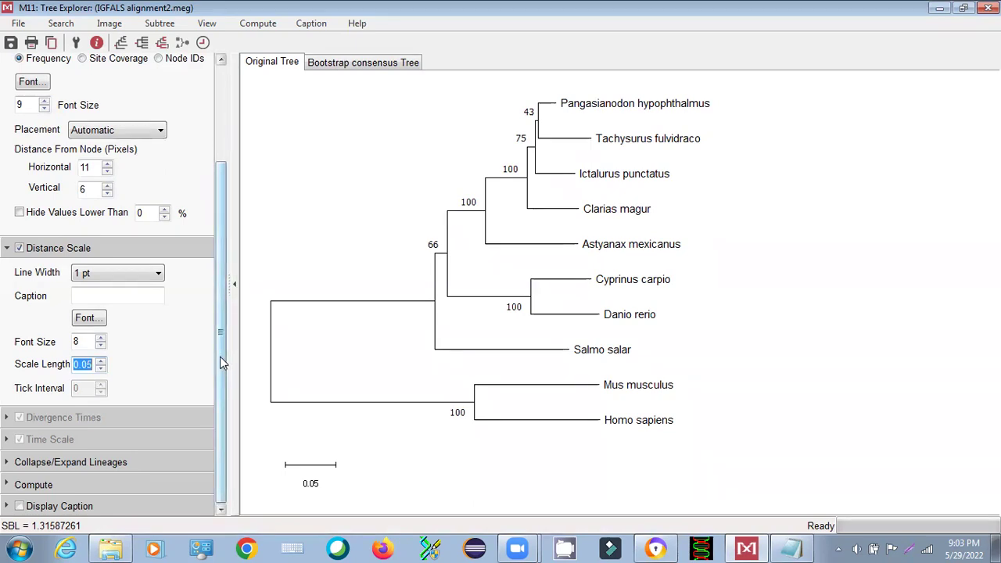
drag(220, 348, 224, 276)
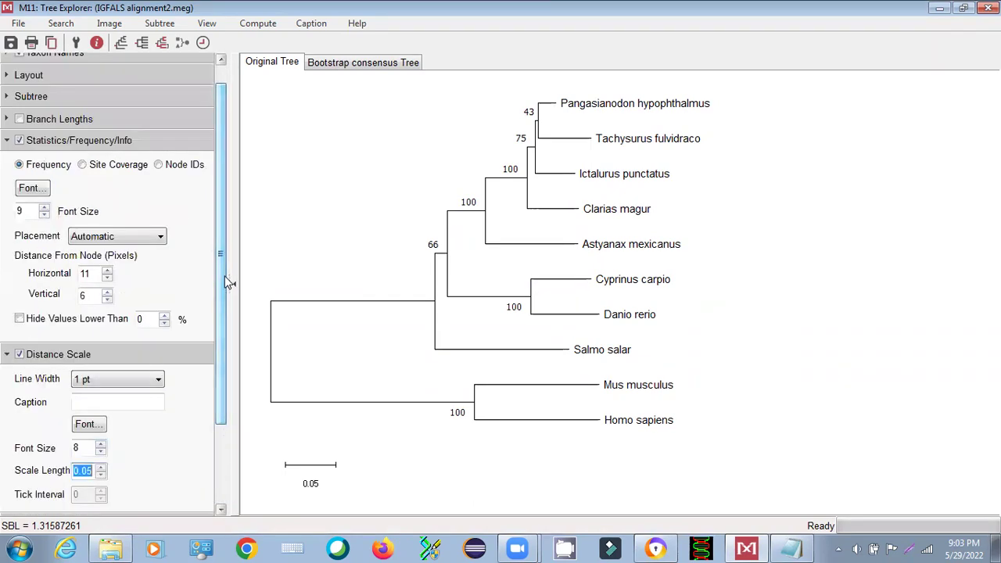
click(160, 239)
click(159, 241)
click(160, 238)
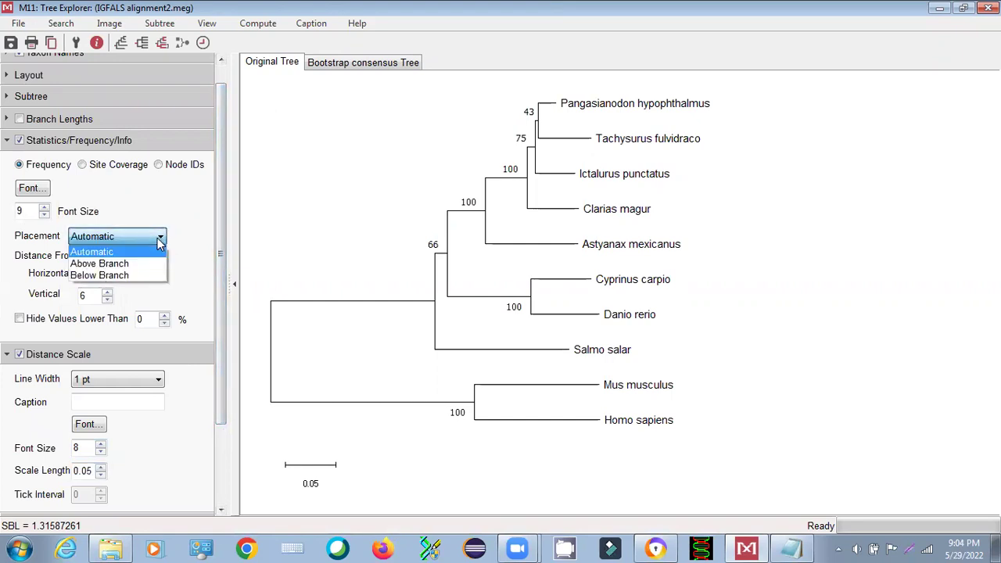
click(100, 264)
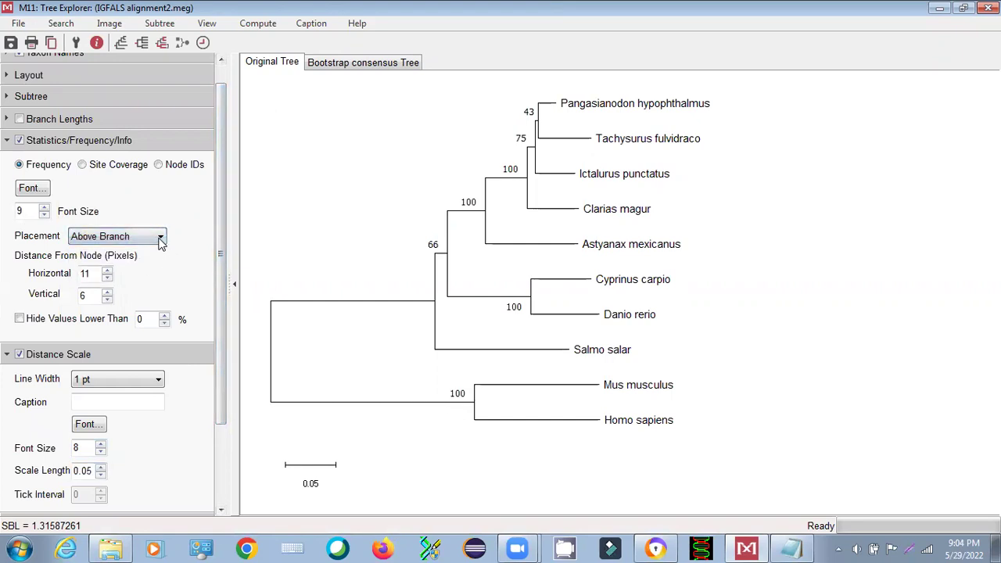
click(156, 240)
click(144, 275)
click(156, 236)
click(102, 252)
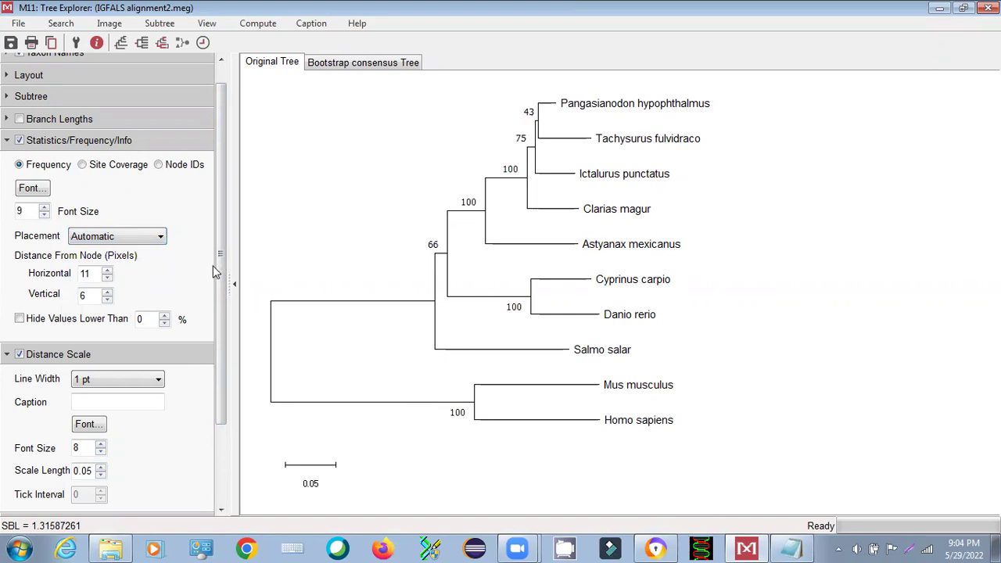
drag(223, 280, 236, 216)
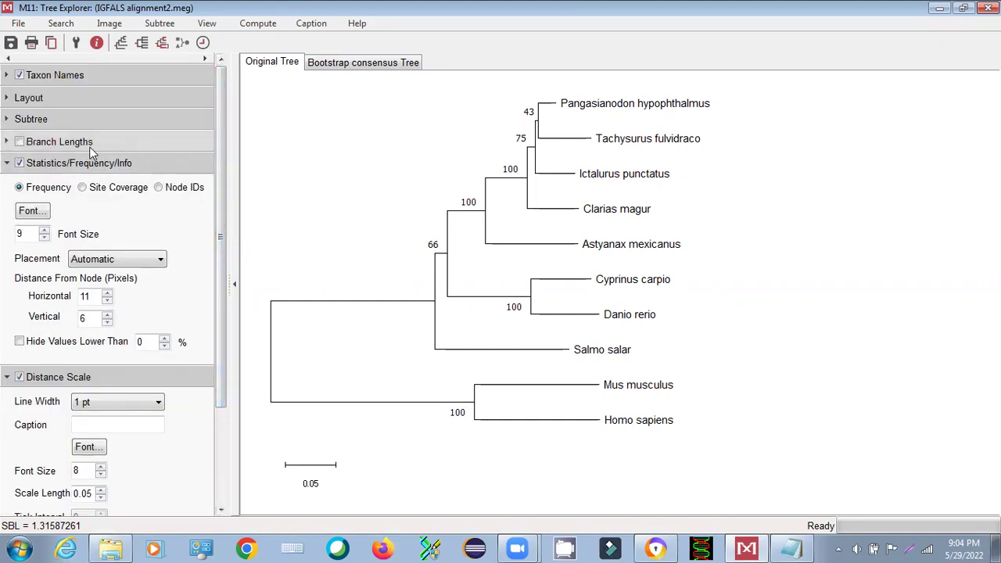
click(20, 143)
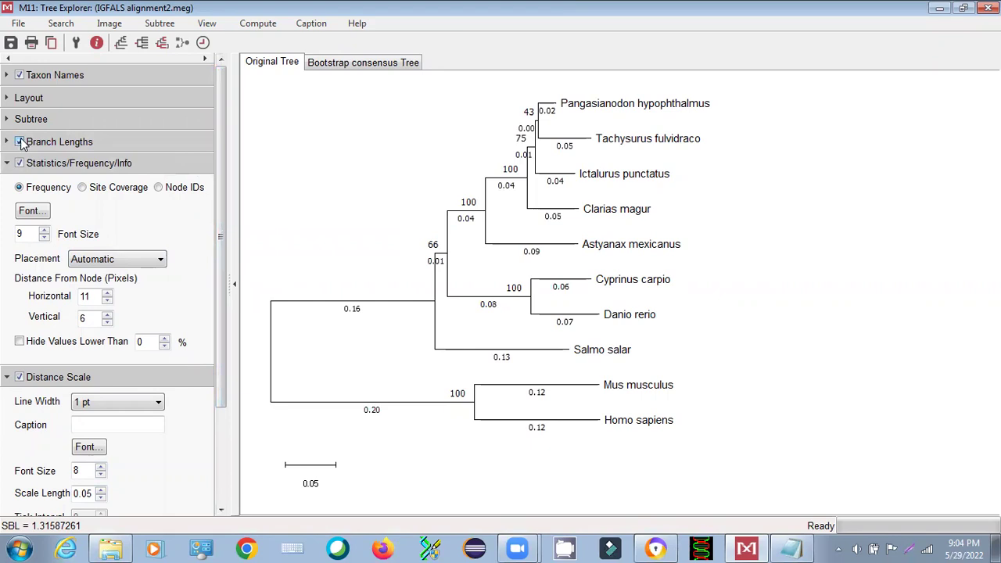
click(20, 143)
click(19, 164)
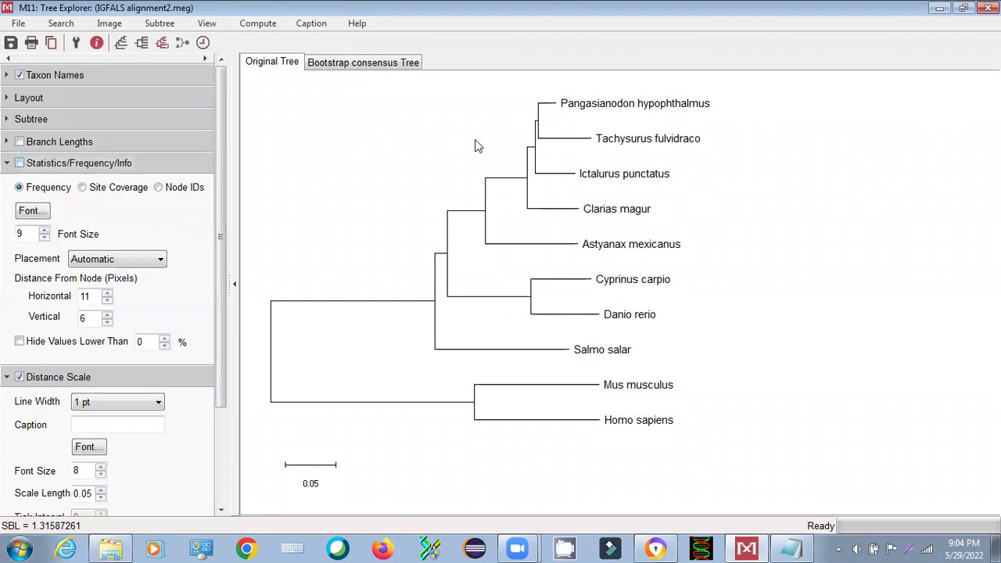
click(20, 164)
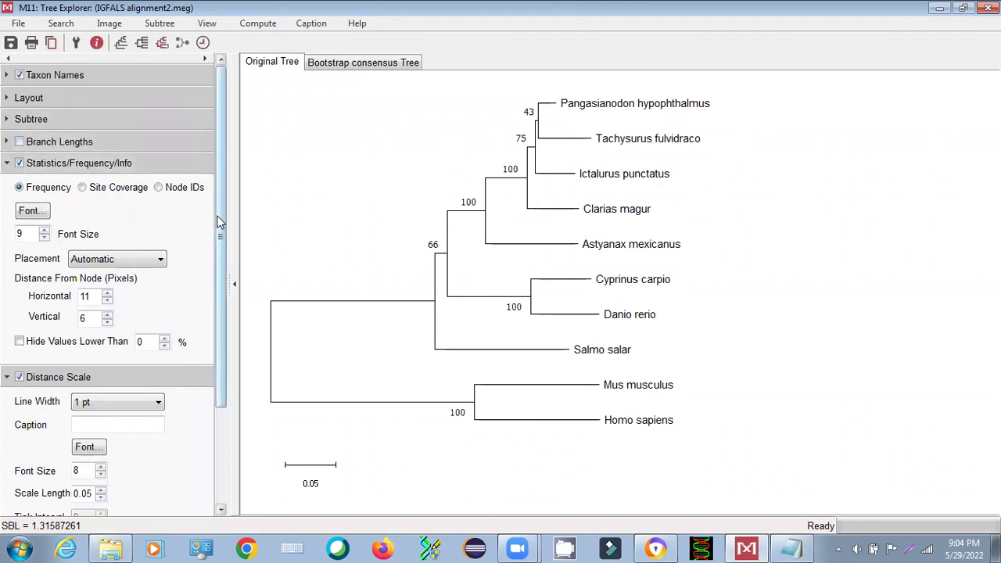
scroll(221, 301, down, 3)
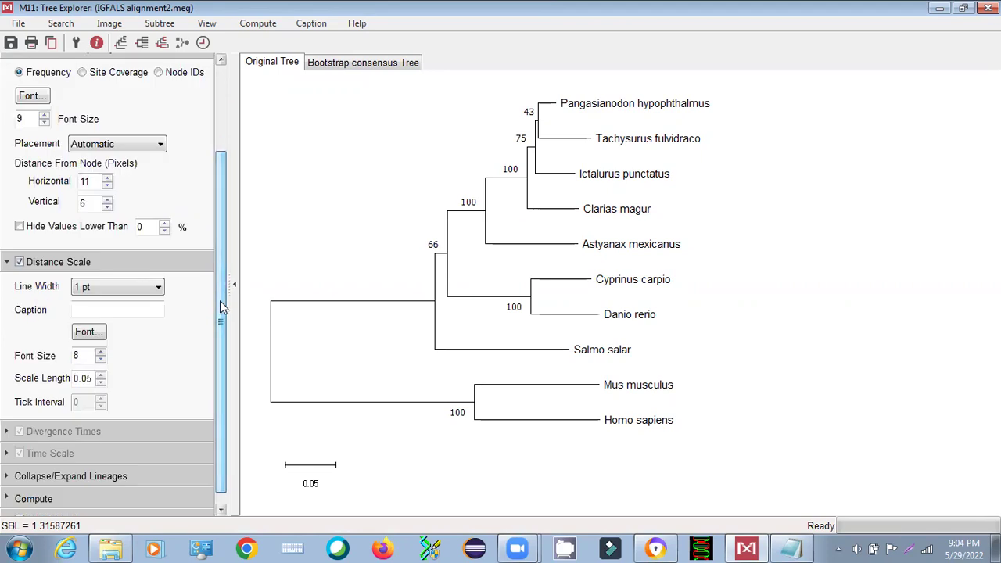
drag(219, 301, 226, 201)
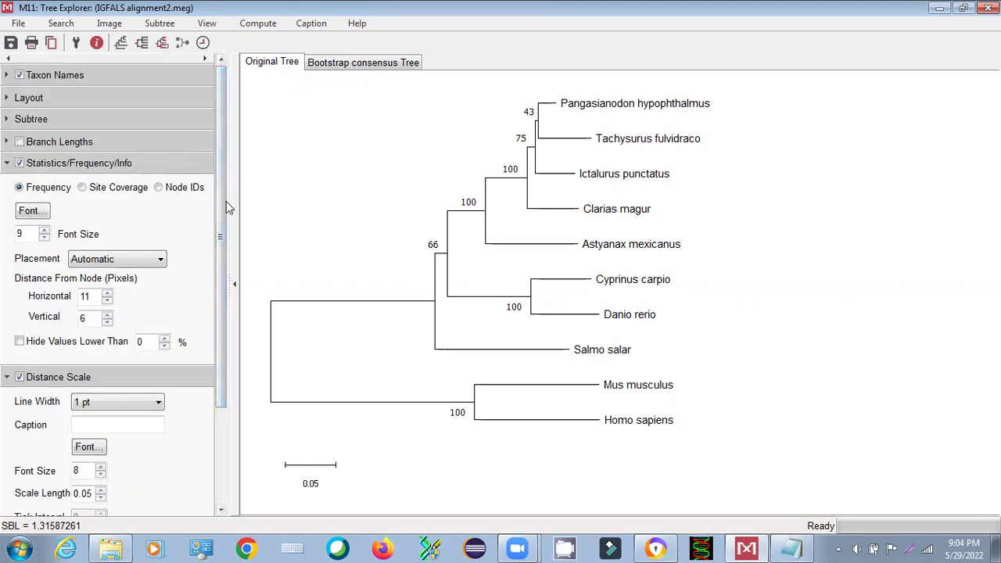
click(159, 188)
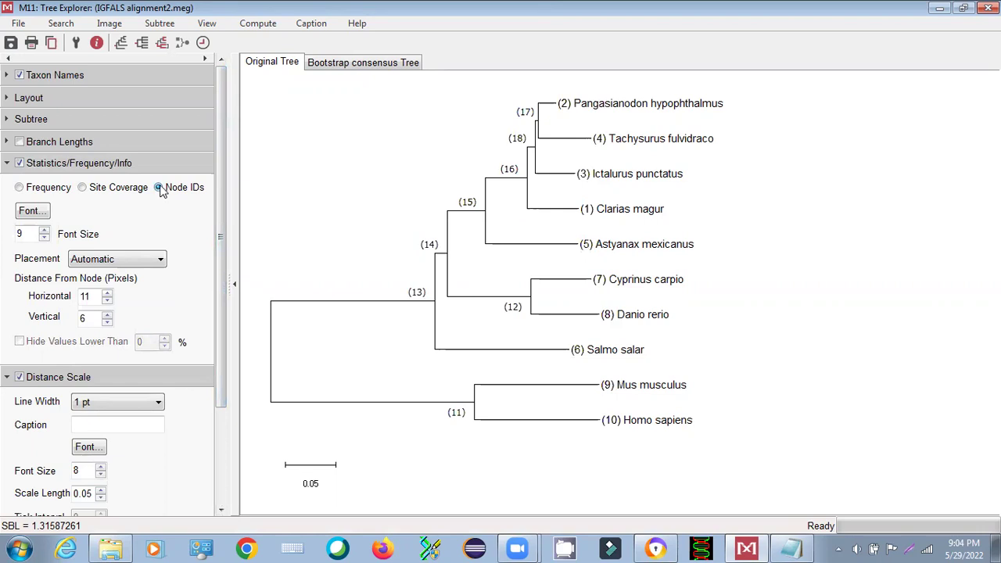
click(92, 188)
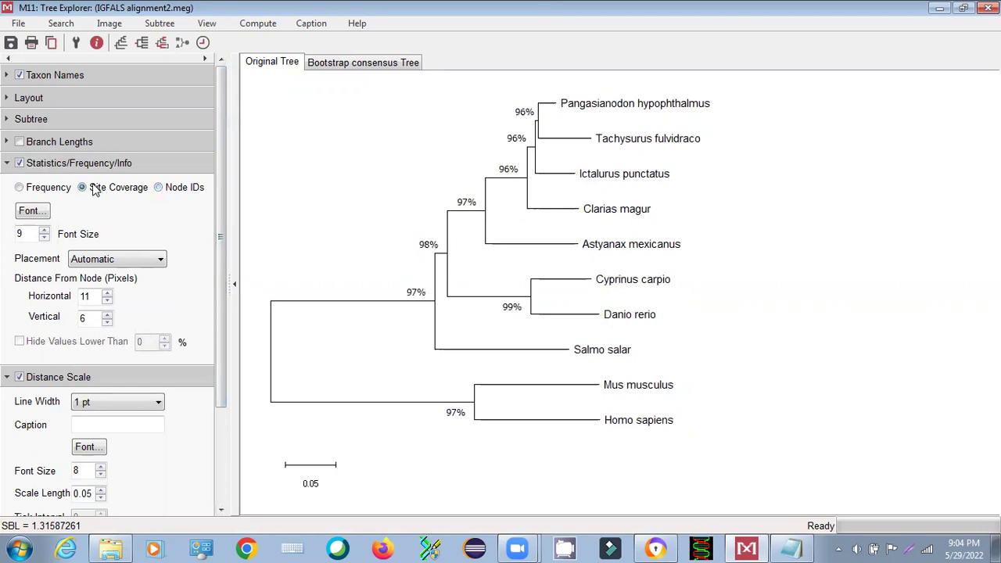
click(20, 187)
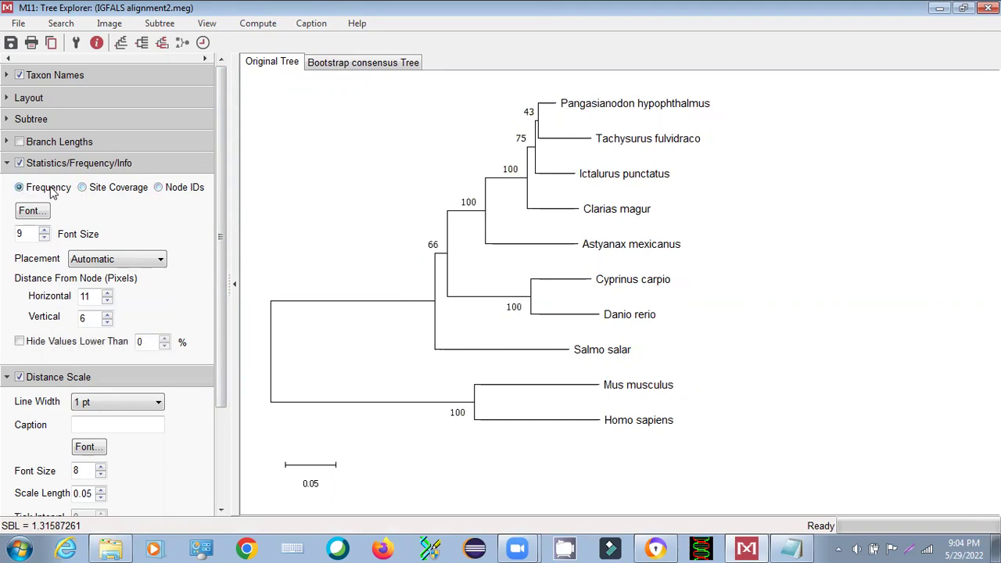
click(83, 188)
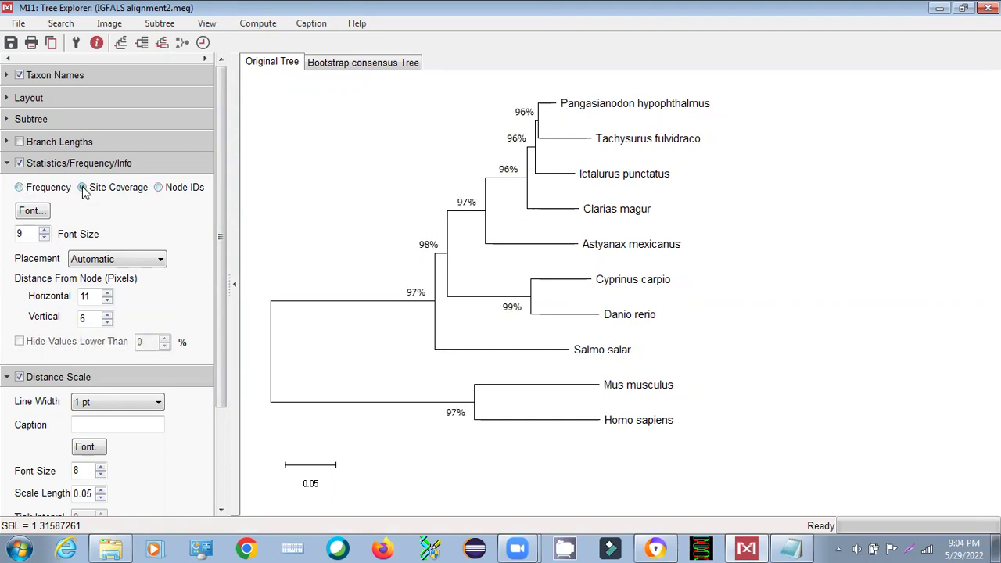
click(20, 189)
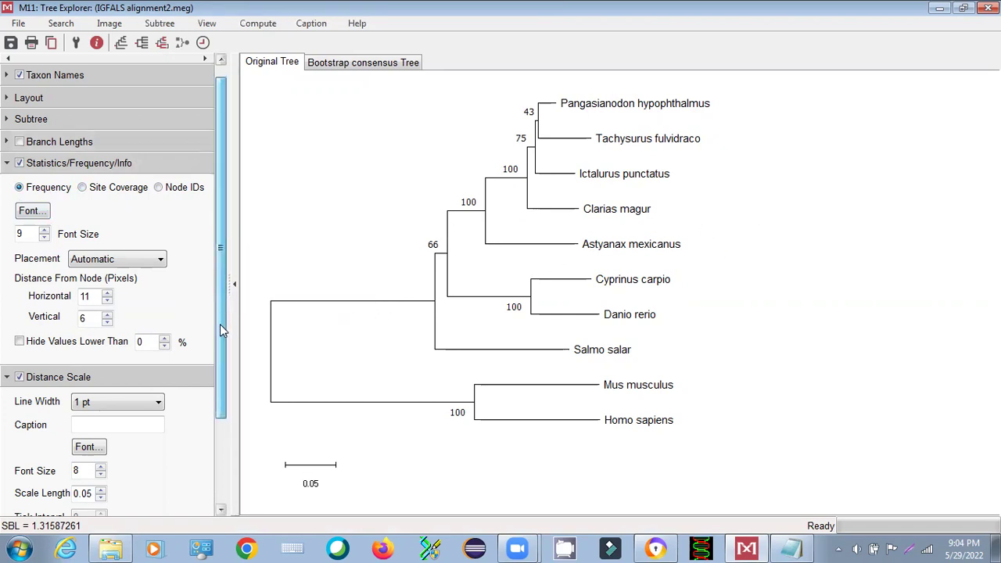
scroll(219, 323, down, 3)
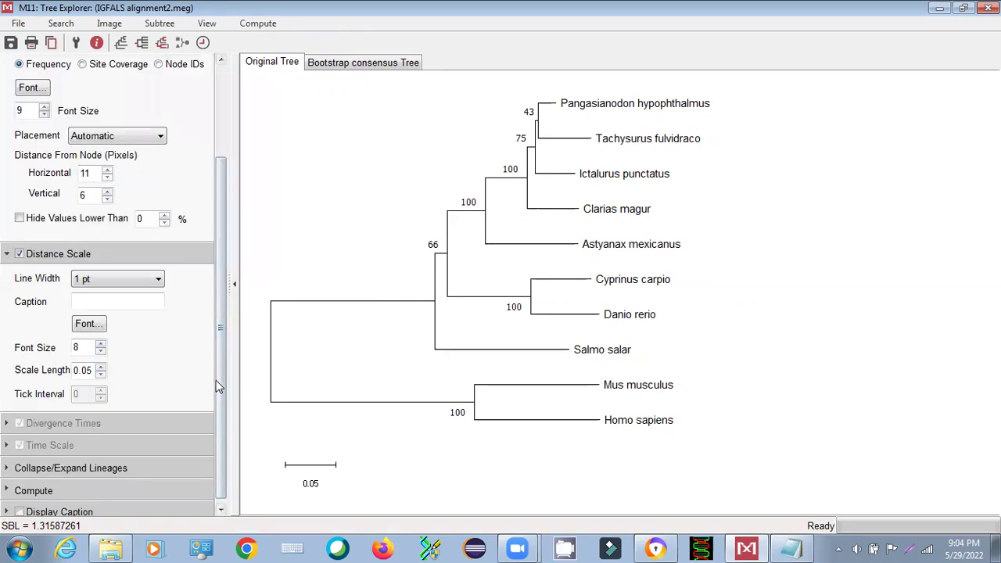
scroll(218, 396, down, 1)
drag(218, 396, 235, 291)
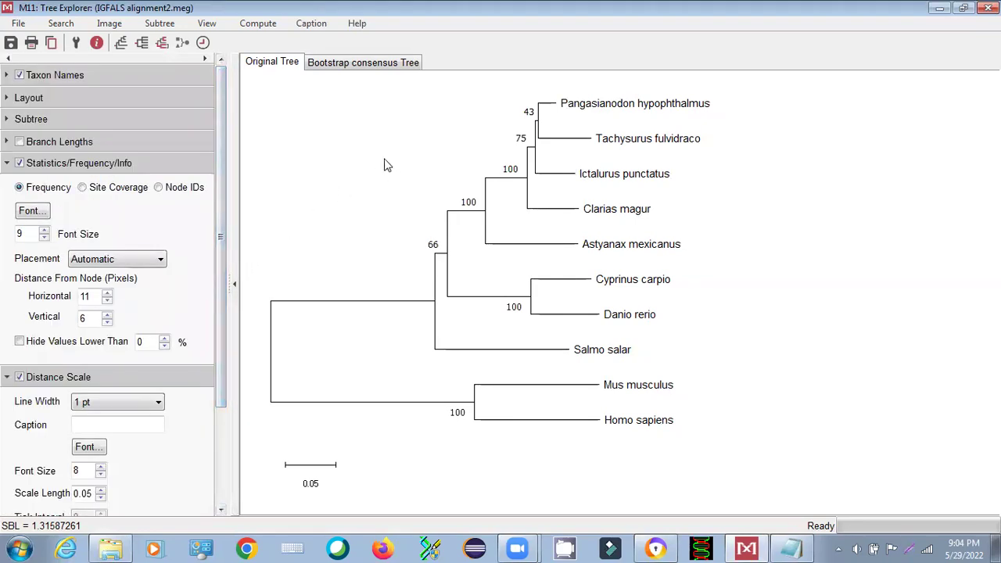
click(161, 43)
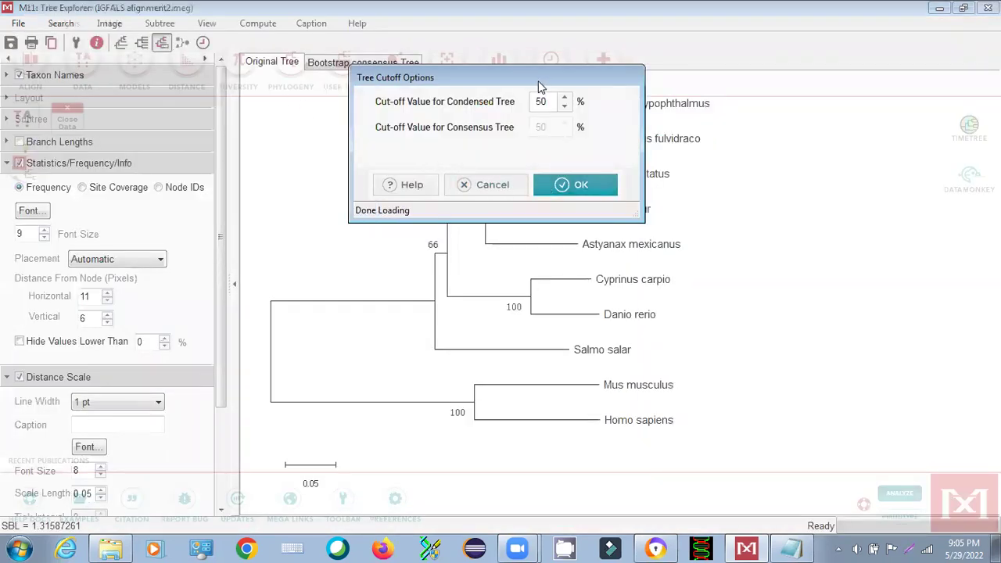
click(478, 185)
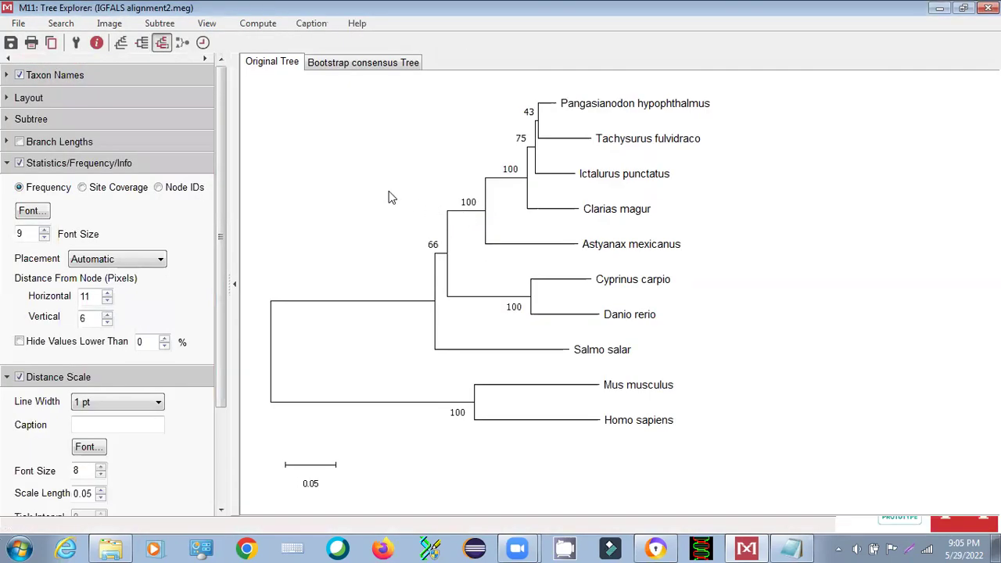
click(142, 43)
click(122, 43)
mouse_move(150, 66)
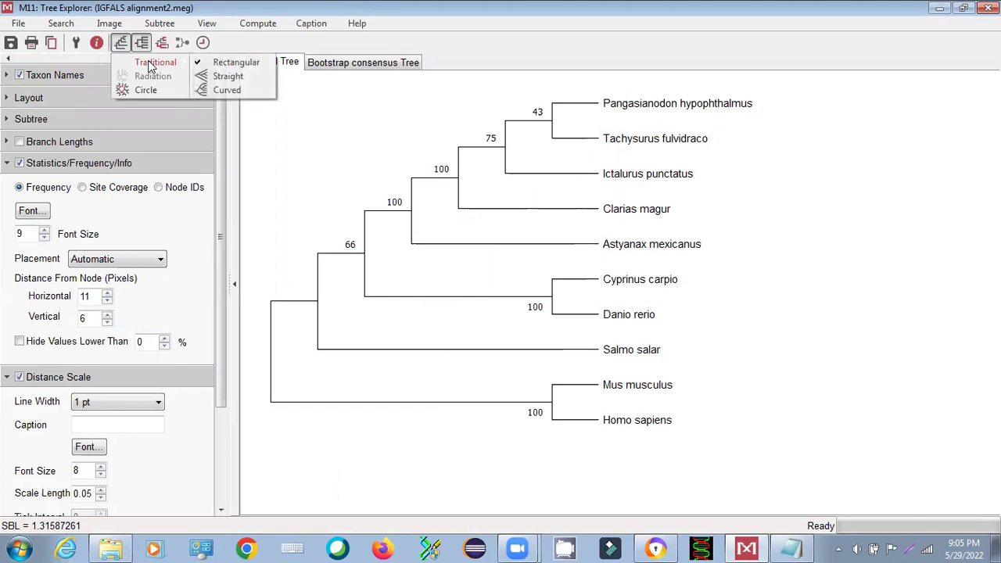
click(224, 89)
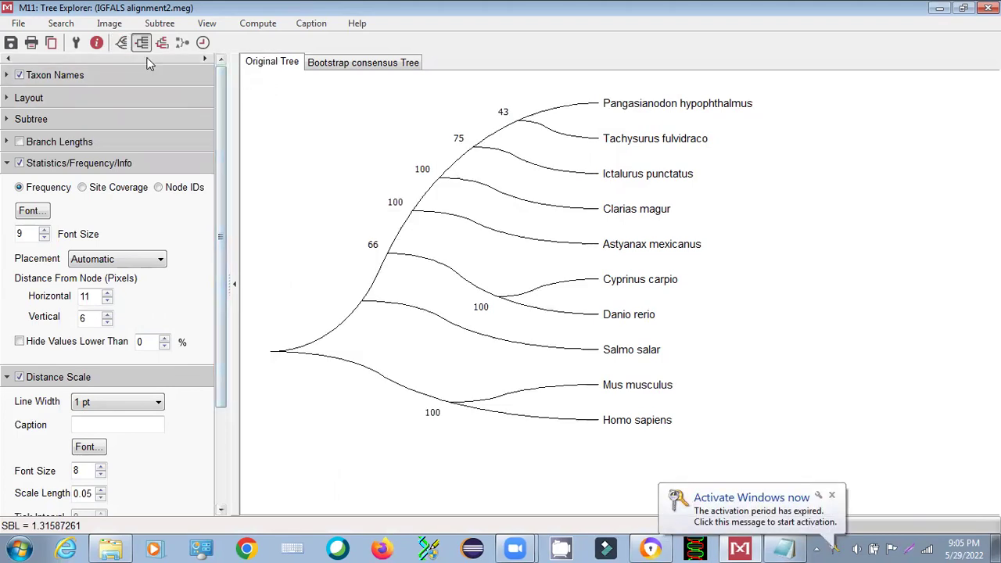
click(121, 43)
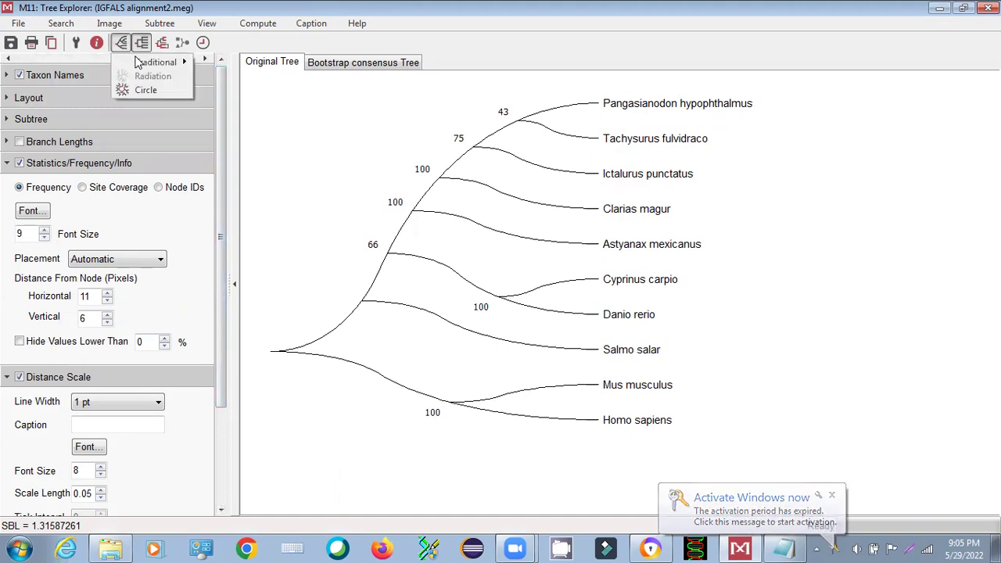
click(148, 91)
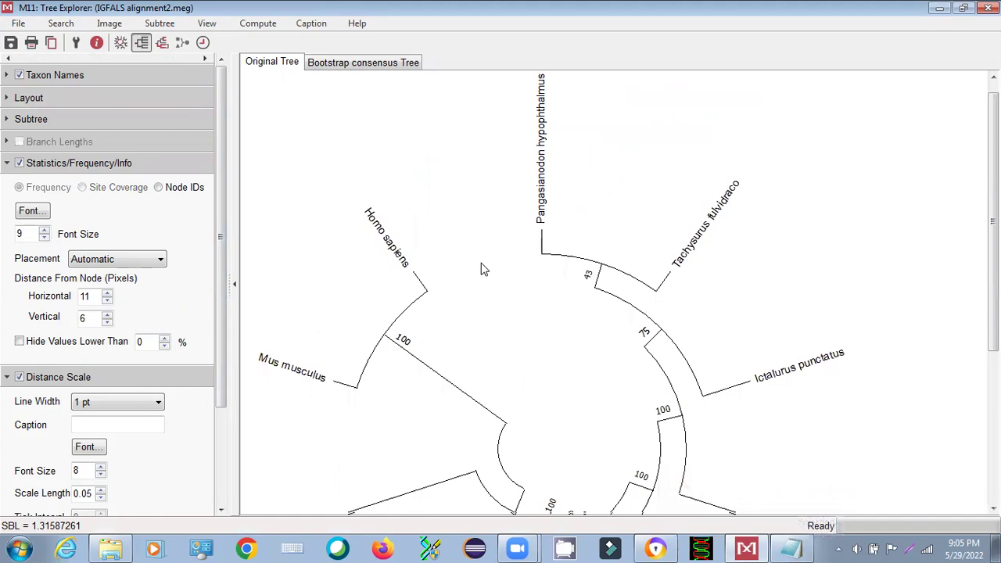
drag(221, 235, 221, 332)
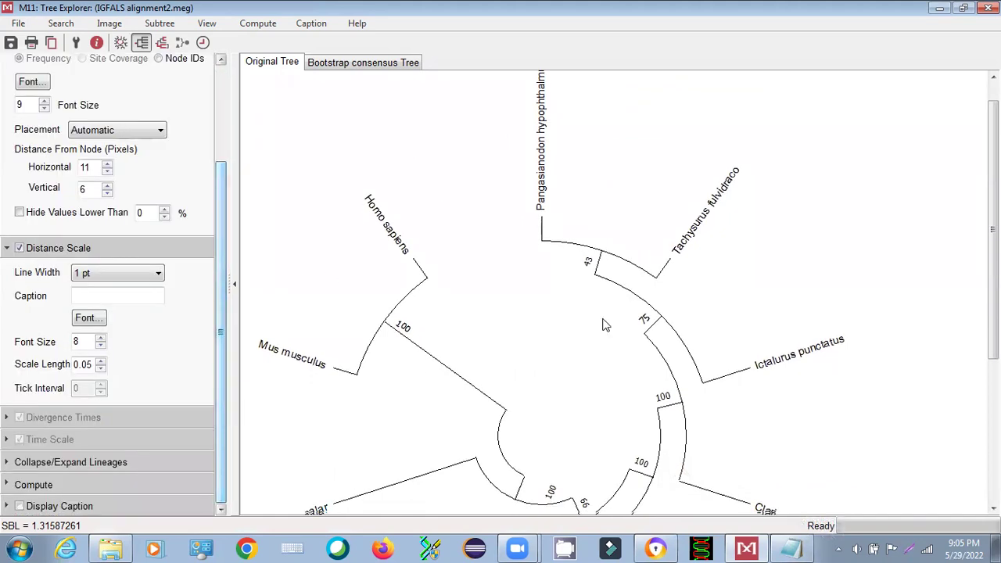
mouse_move(993, 231)
mouse_down()
mouse_move(993, 465)
mouse_move(993, 214)
mouse_up()
click(141, 43)
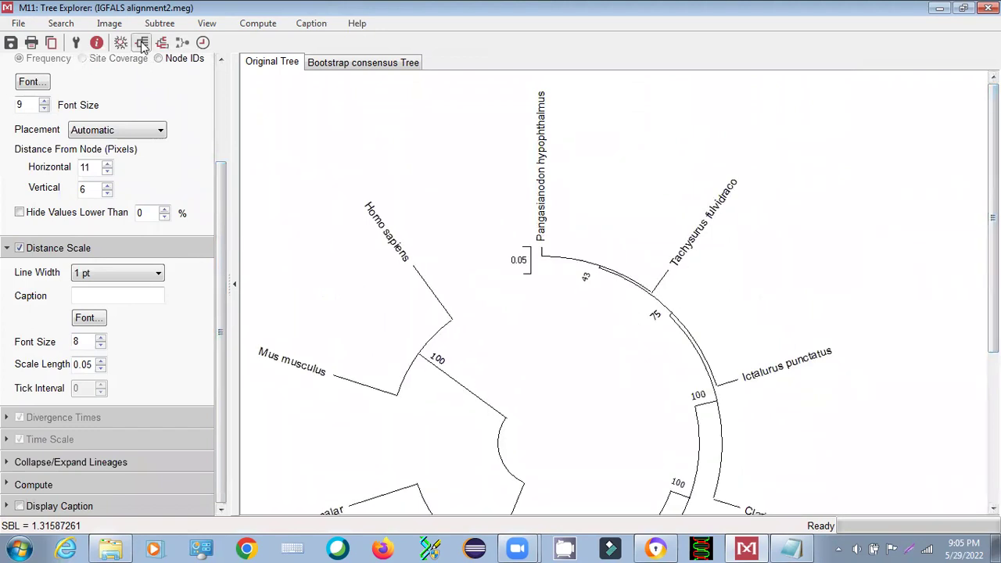
click(141, 43)
click(141, 43)
click(120, 43)
mouse_move(145, 62)
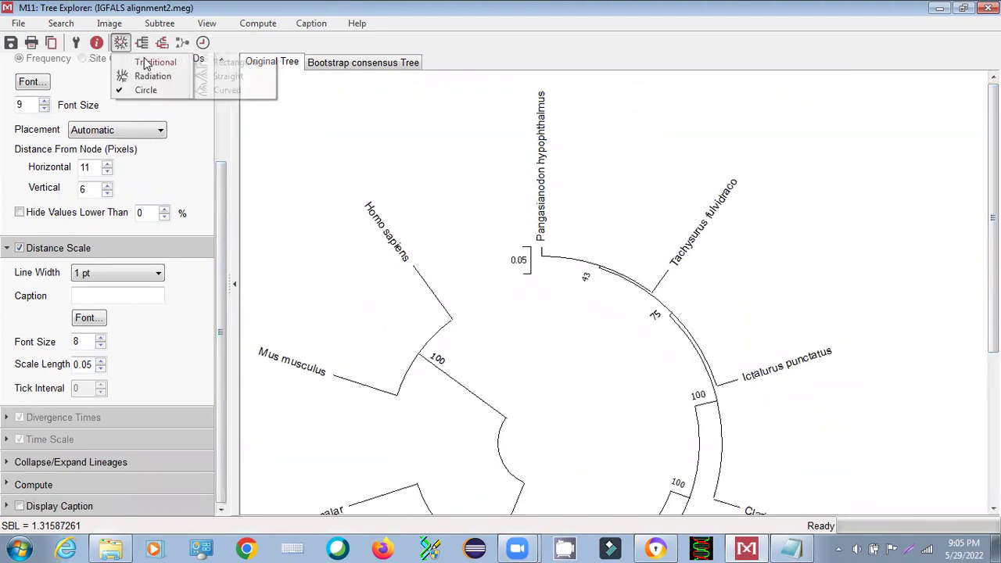
click(238, 62)
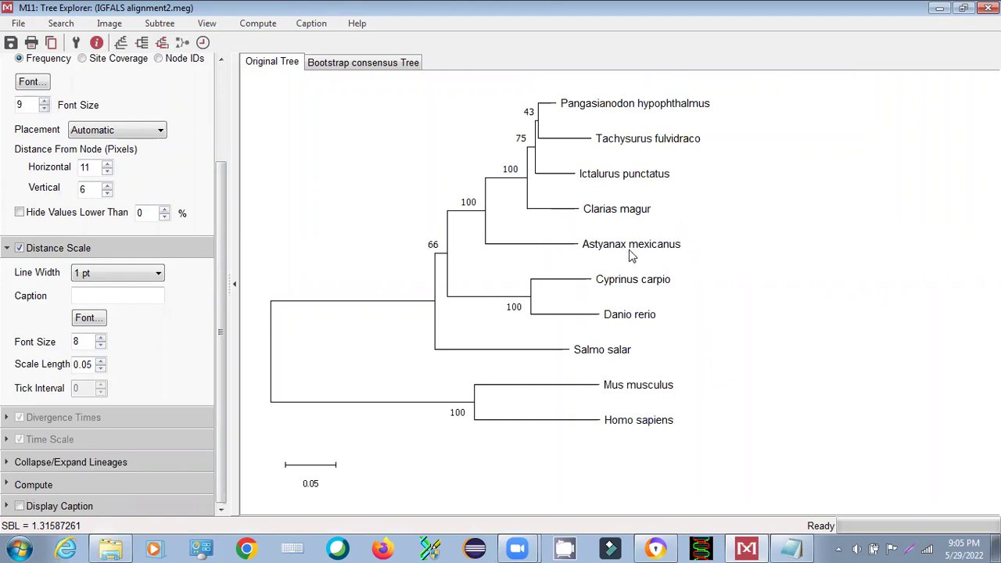
Choose Image > Save as PNG file and browse to the Desktop's Training folder.
click(111, 23)
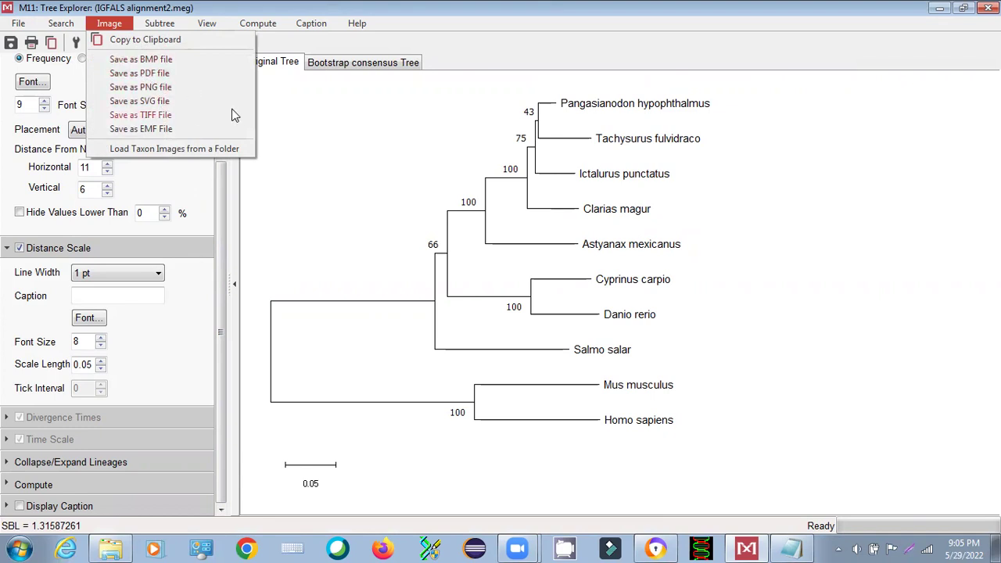
click(172, 93)
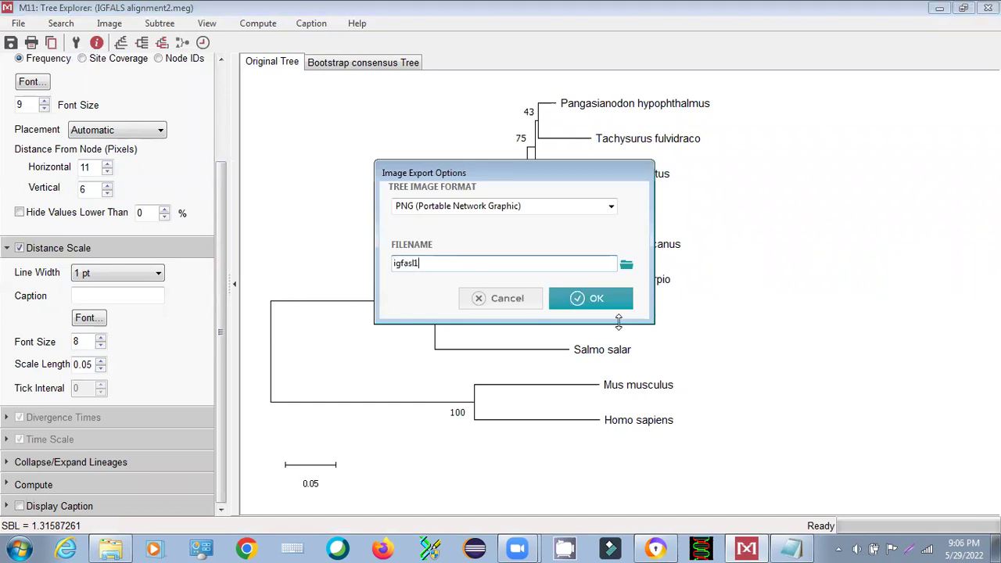
click(626, 267)
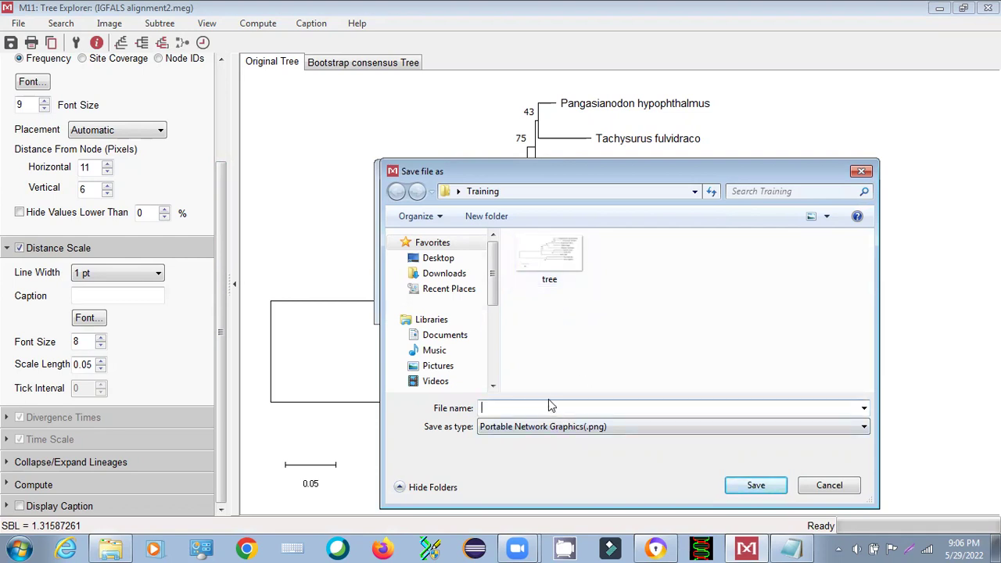
click(464, 258)
drag(867, 249, 882, 373)
double_click(625, 305)
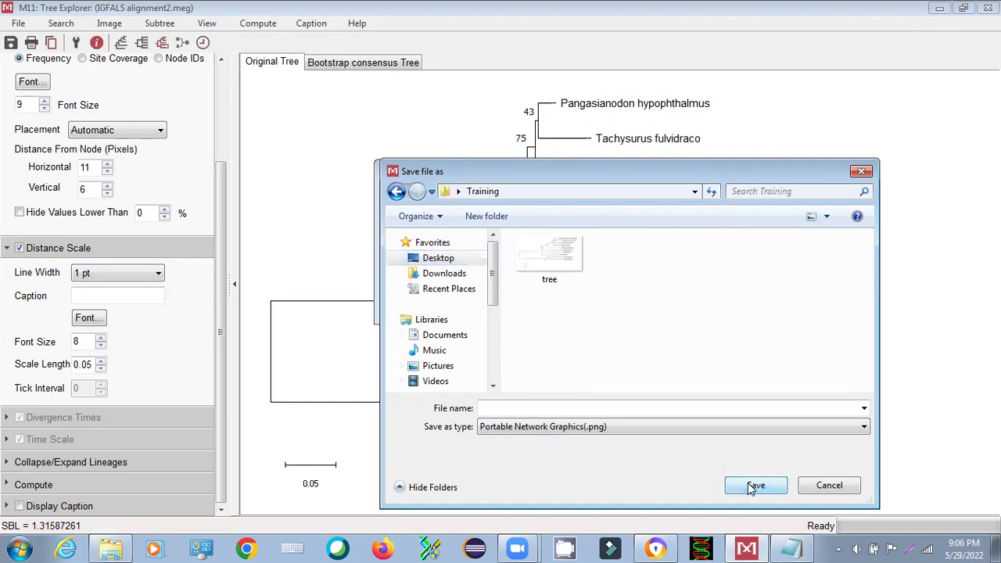
Name the image ifdfg and export the tree as a PNG.
drag(560, 171, 467, 97)
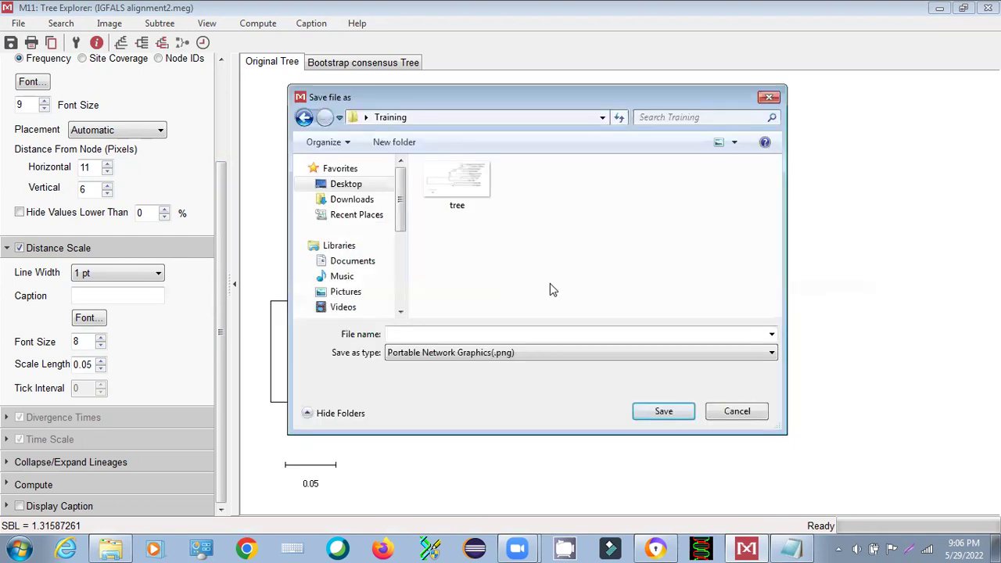
click(497, 332)
text(ifdfg)
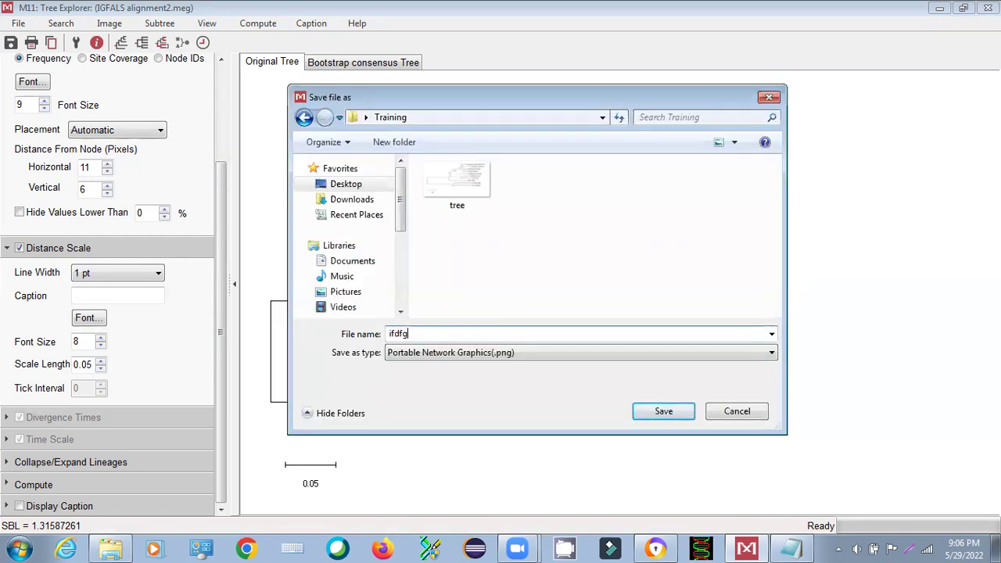
click(663, 412)
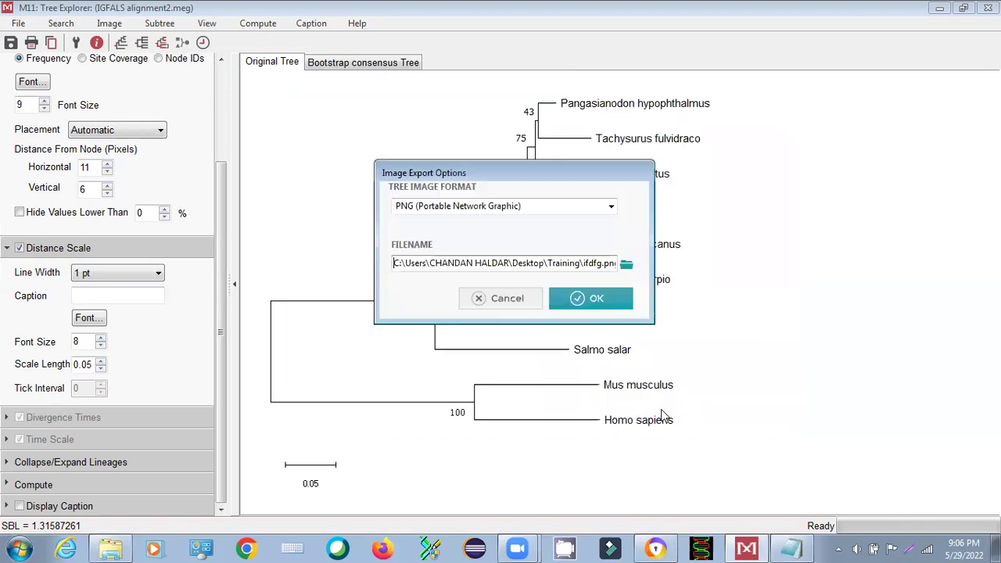
click(604, 309)
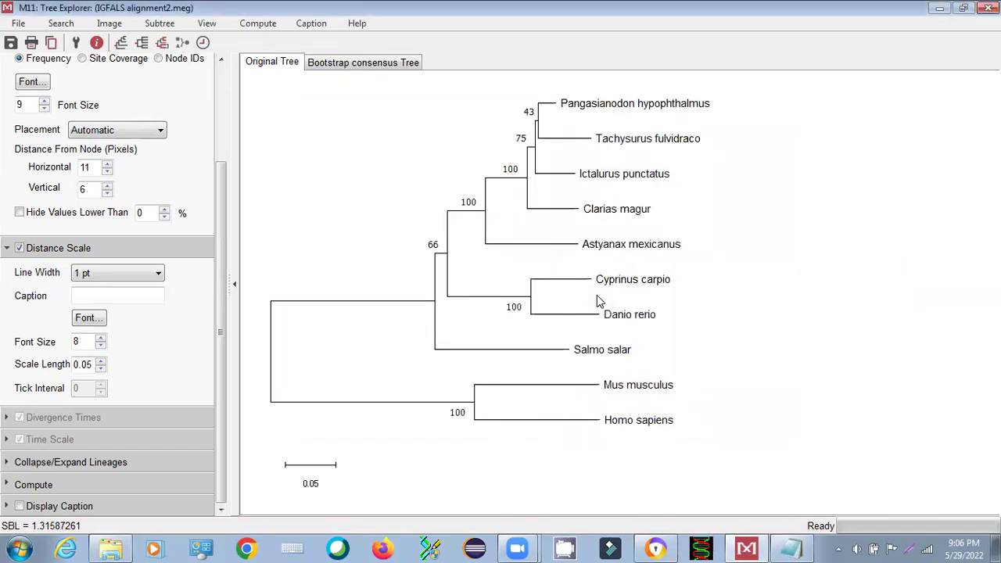
Open ifdfg.png from the Training folder in the image viewer.
click(110, 549)
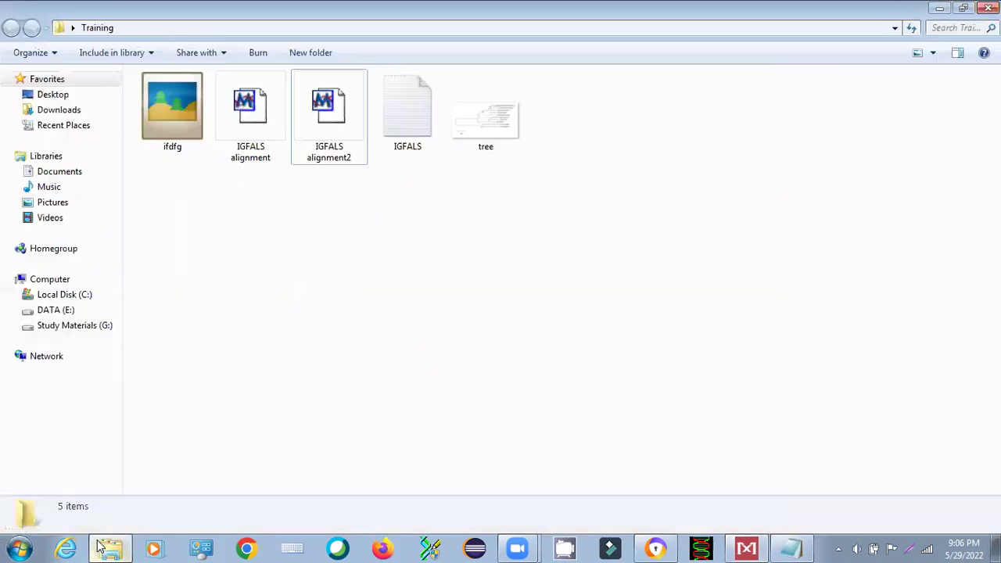
click(188, 132)
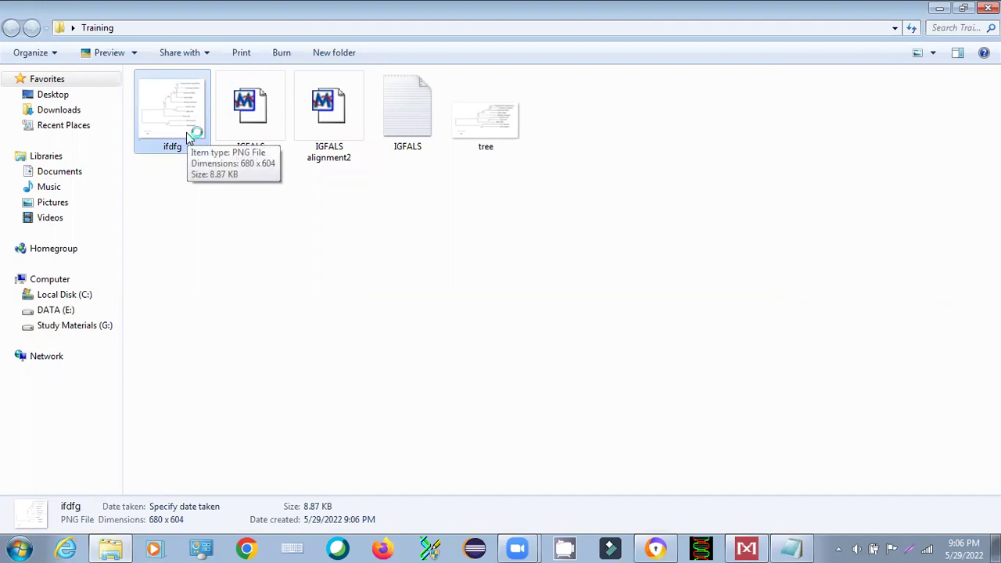
double_click(186, 132)
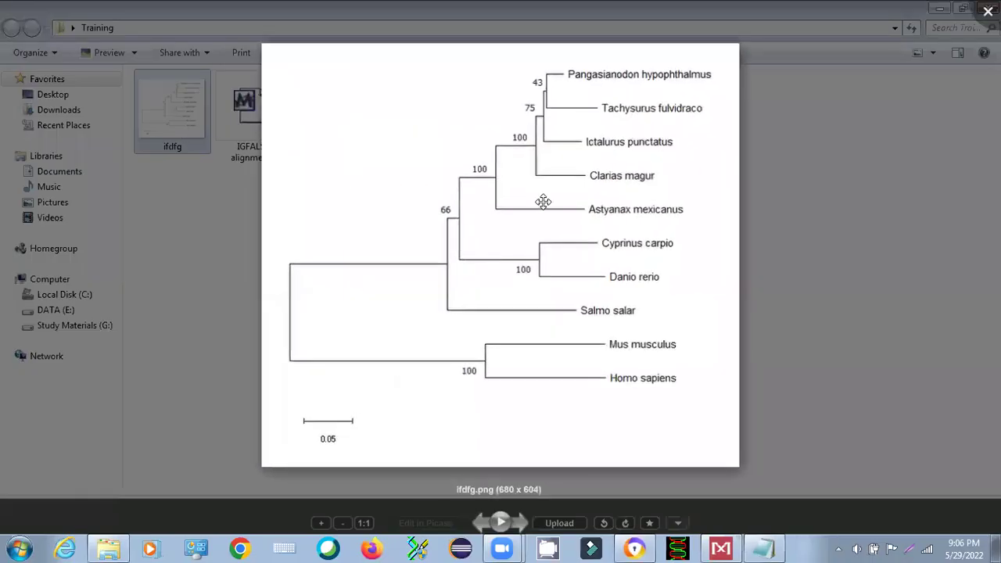